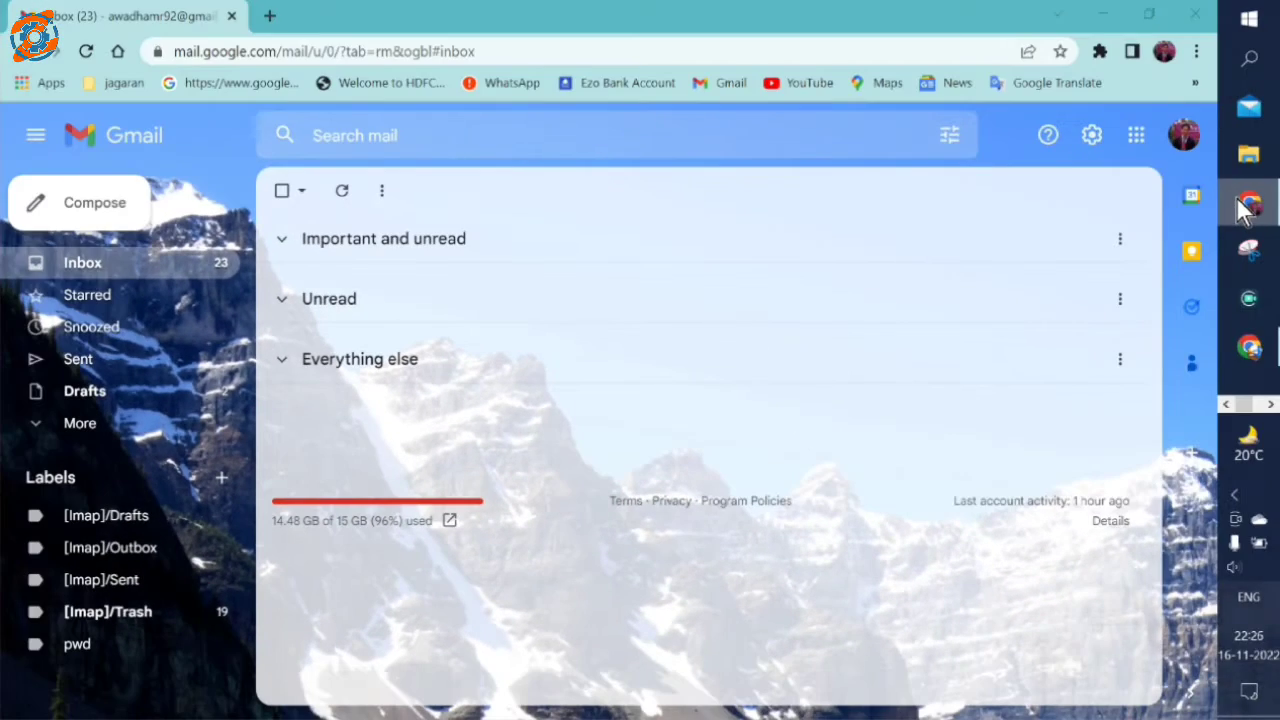
Minimize the Gmail window, switch to the other Chrome window, and open Google Calendar in its new tab
{"action": "left_click", "coordinate": [1238, 206]}
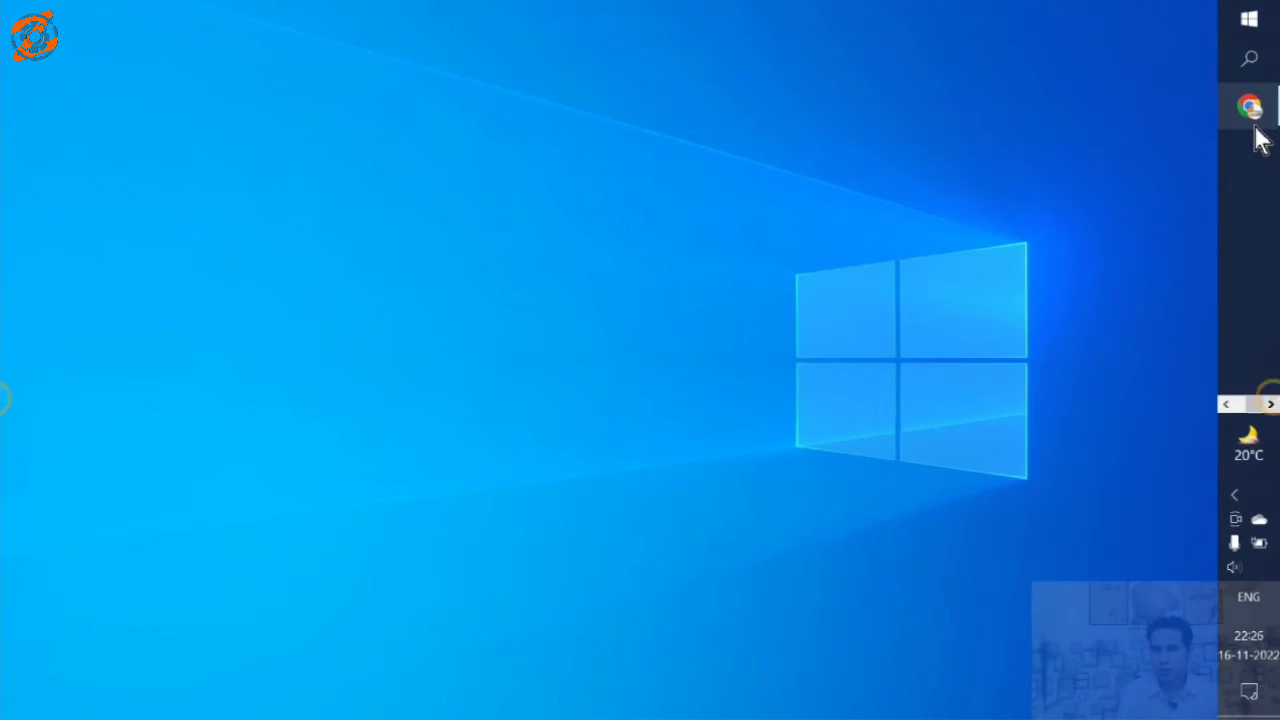
{"action": "left_click", "coordinate": [1256, 128]}
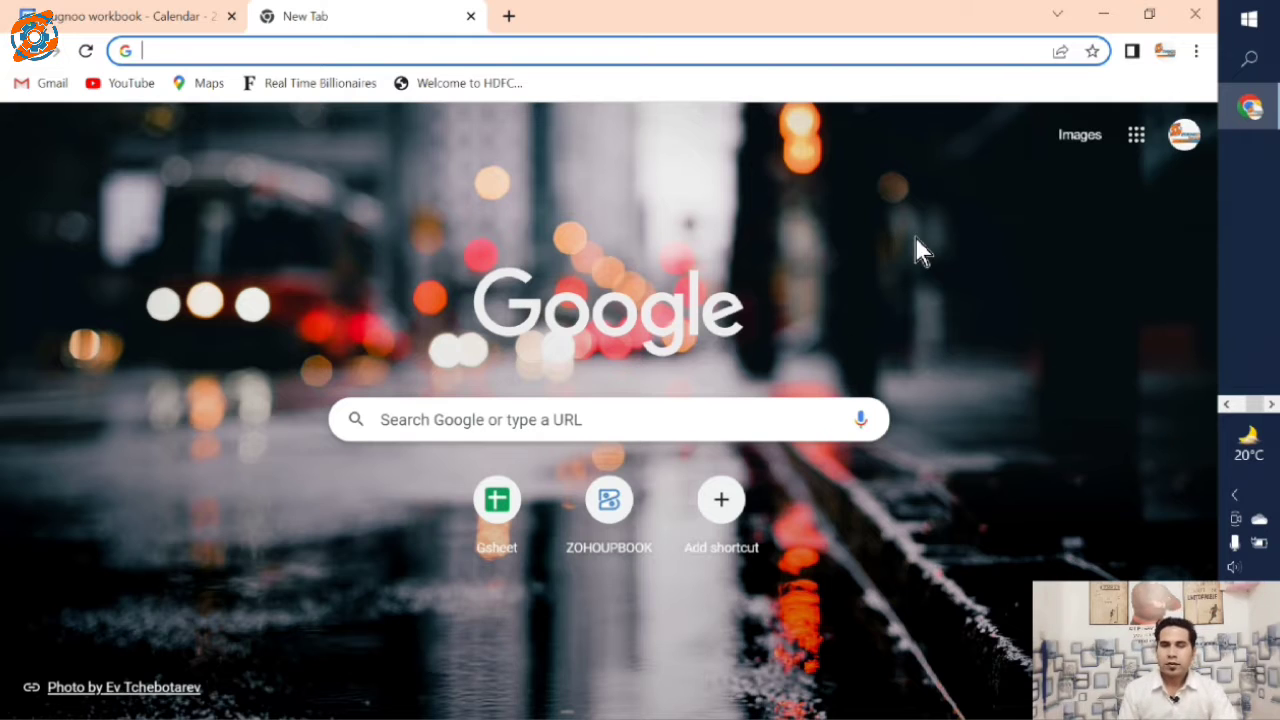
{"action": "left_click", "coordinate": [1136, 144]}
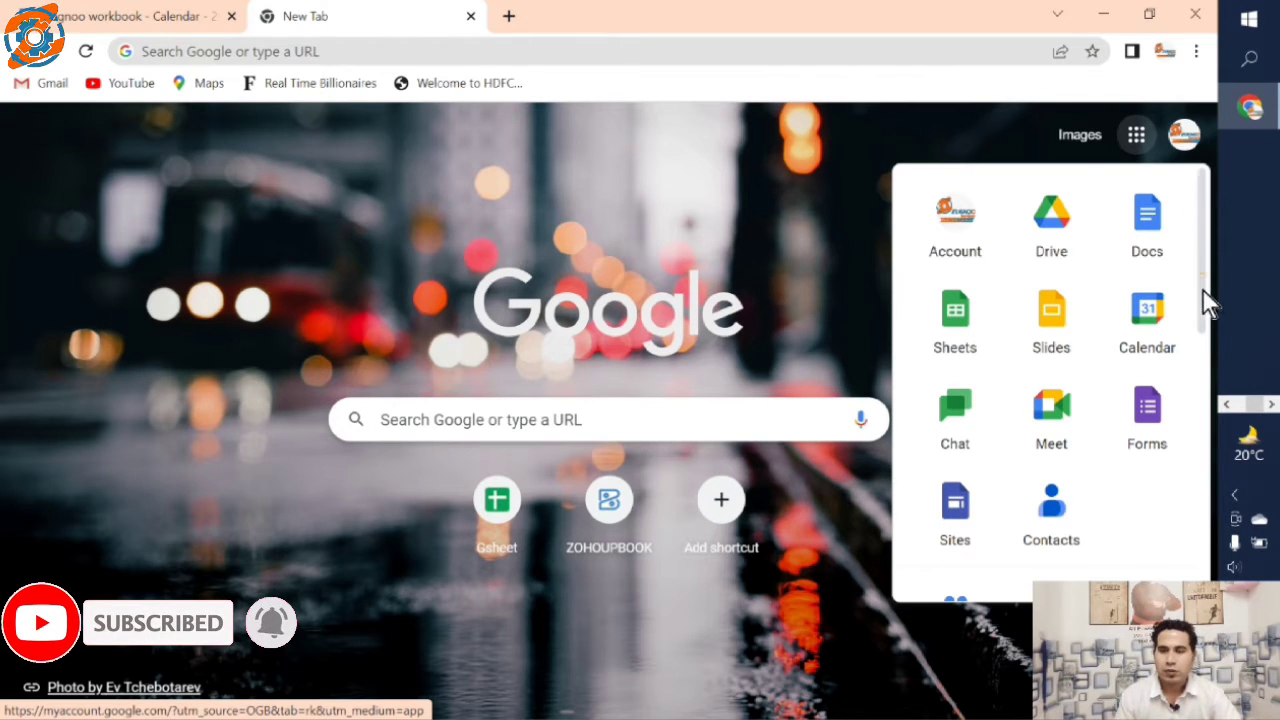
{"action": "scroll", "coordinate": [1203, 284], "scroll_direction": "down", "scroll_amount": 1}
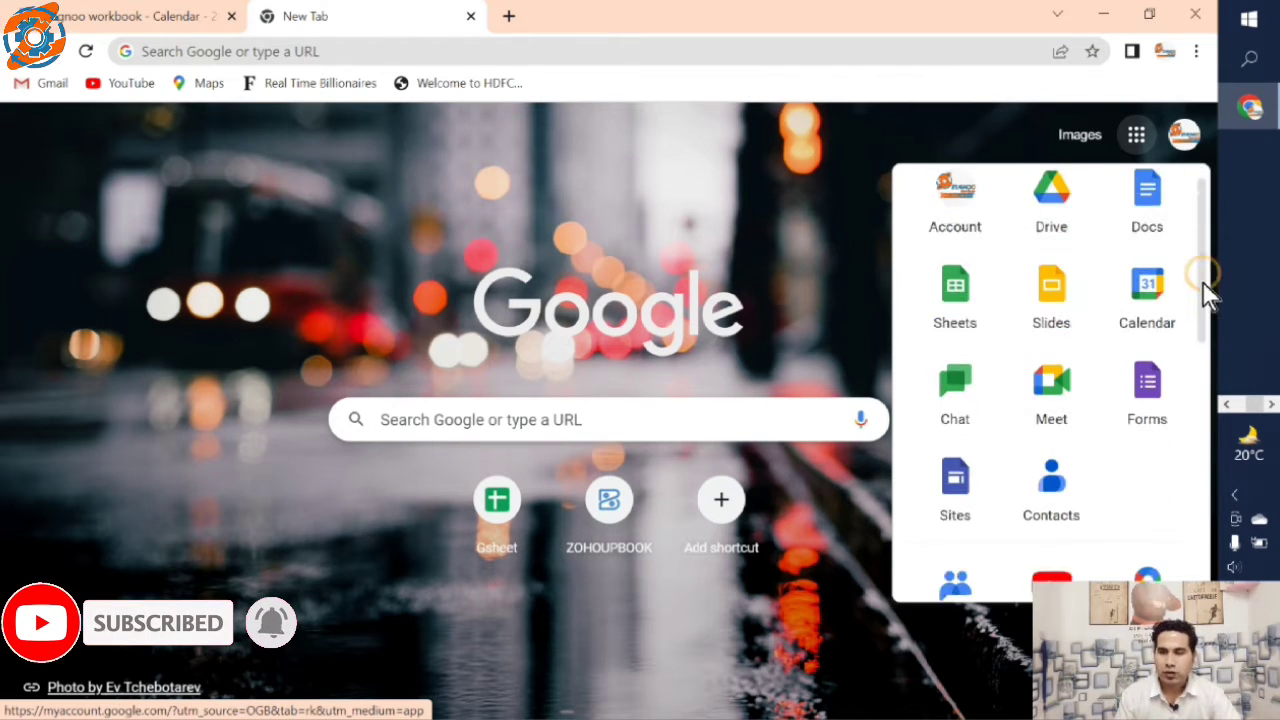
{"action": "left_click", "coordinate": [1160, 316]}
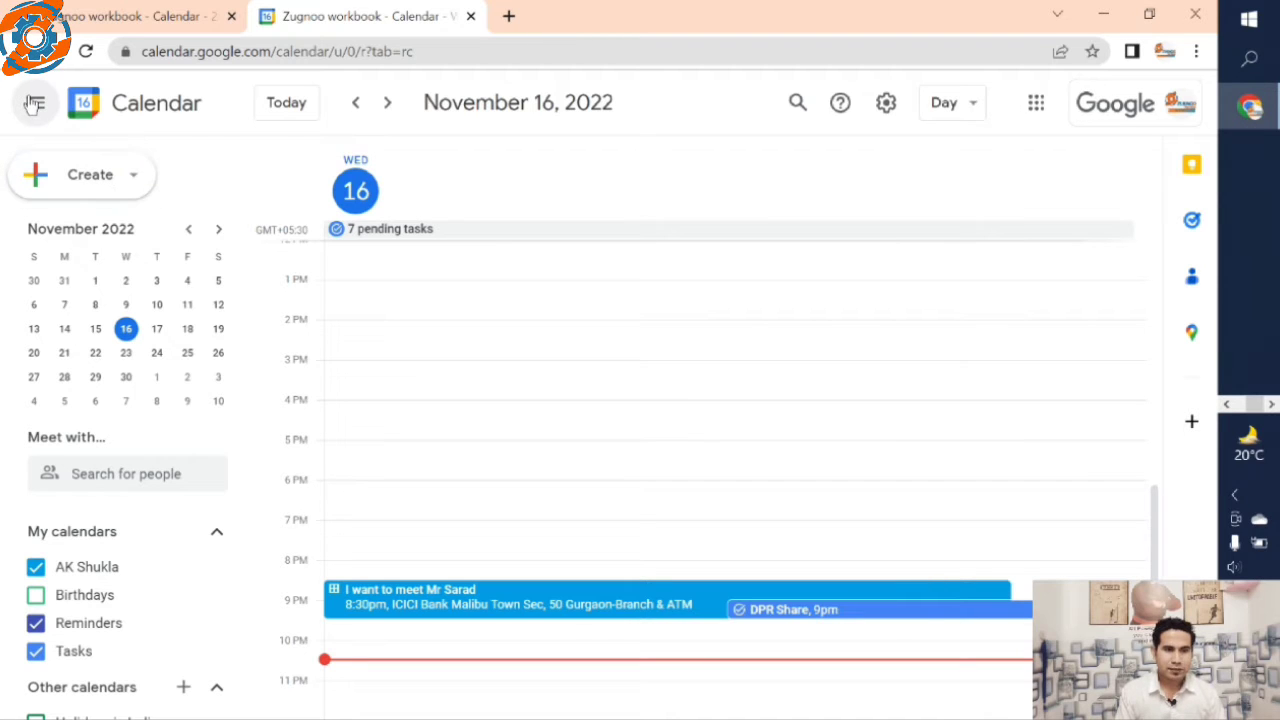
Create a new calendar event titled "Award Function"
{"action": "left_click", "coordinate": [87, 192]}
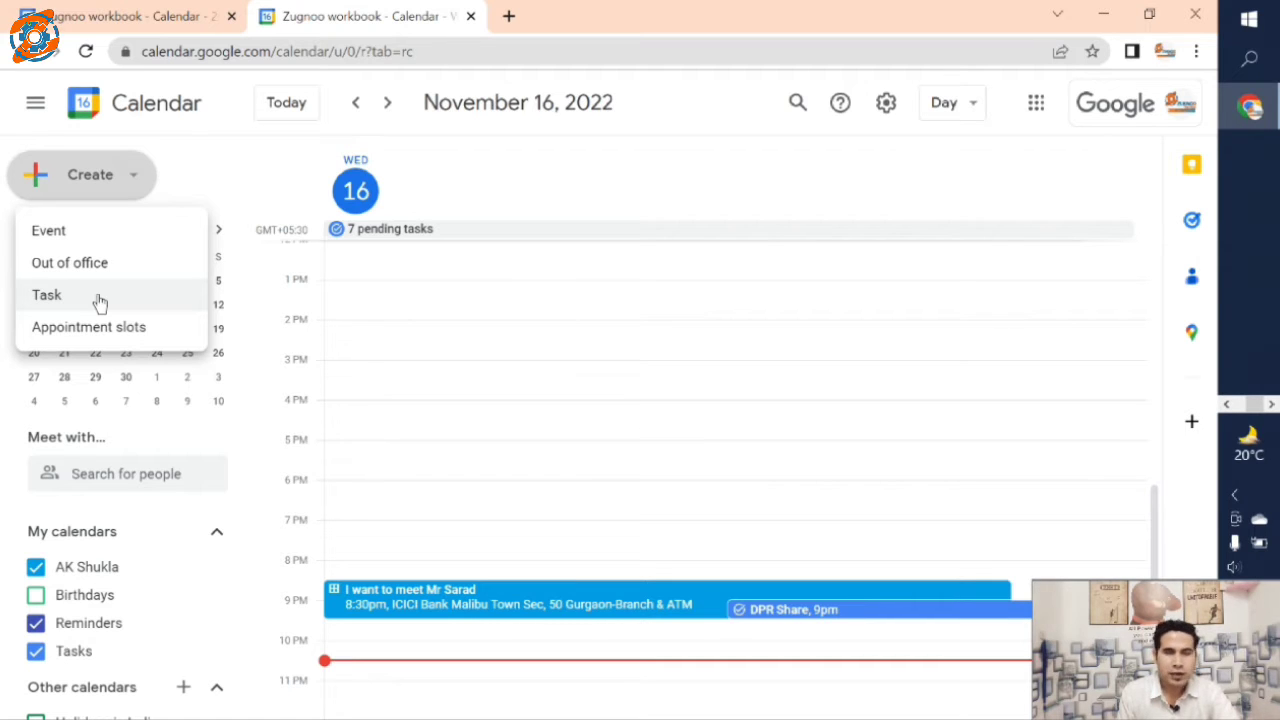
{"action": "left_click", "coordinate": [50, 237]}
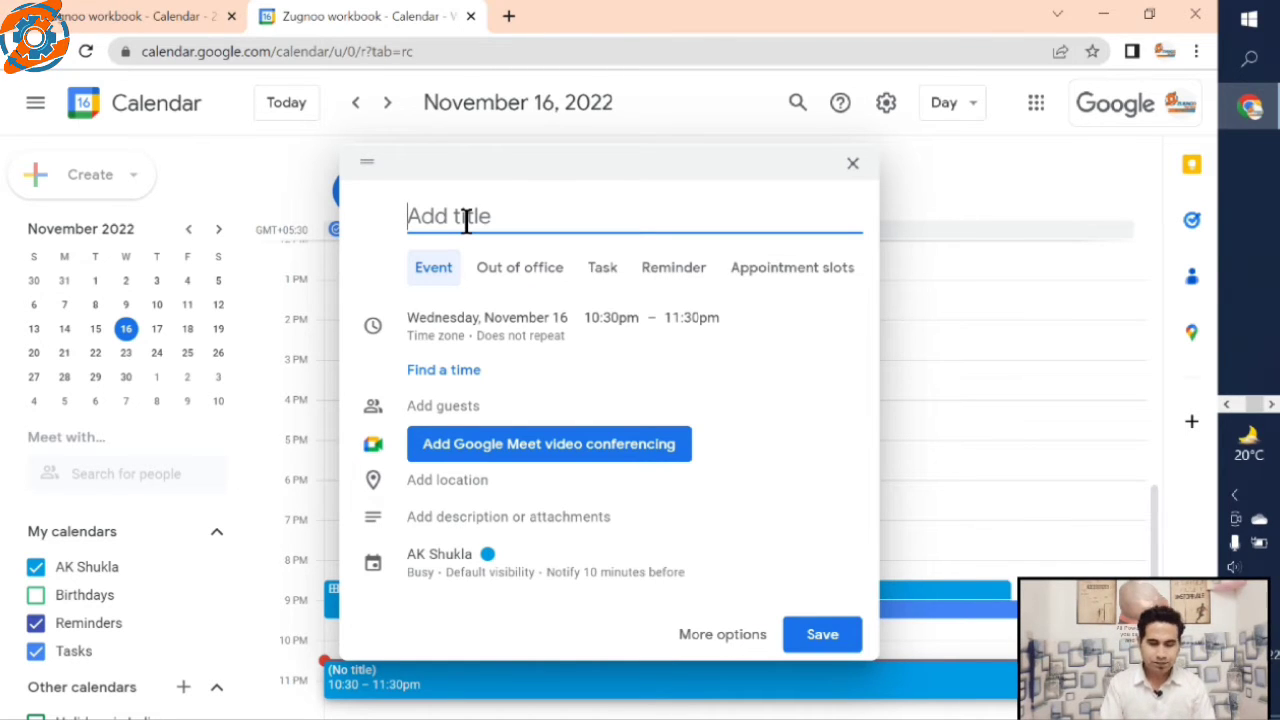
{"action": "type", "text": "Awa"}
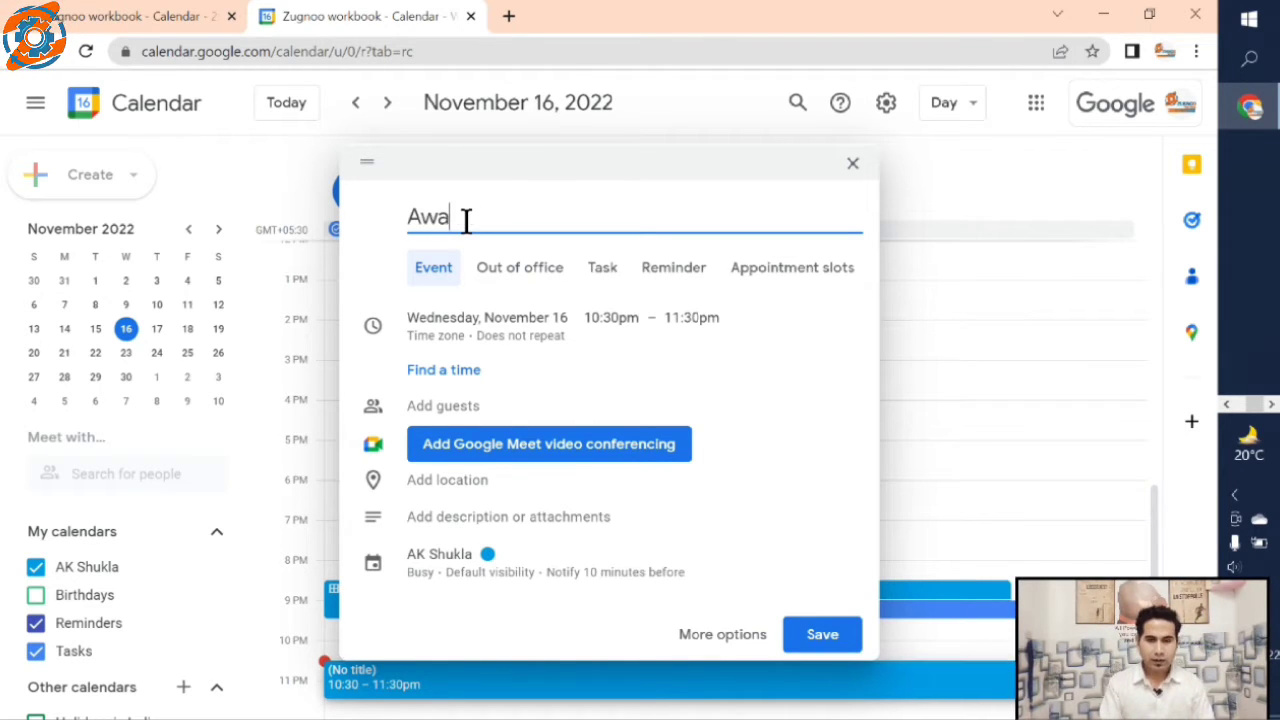
{"action": "type", "text": "rd Function"}
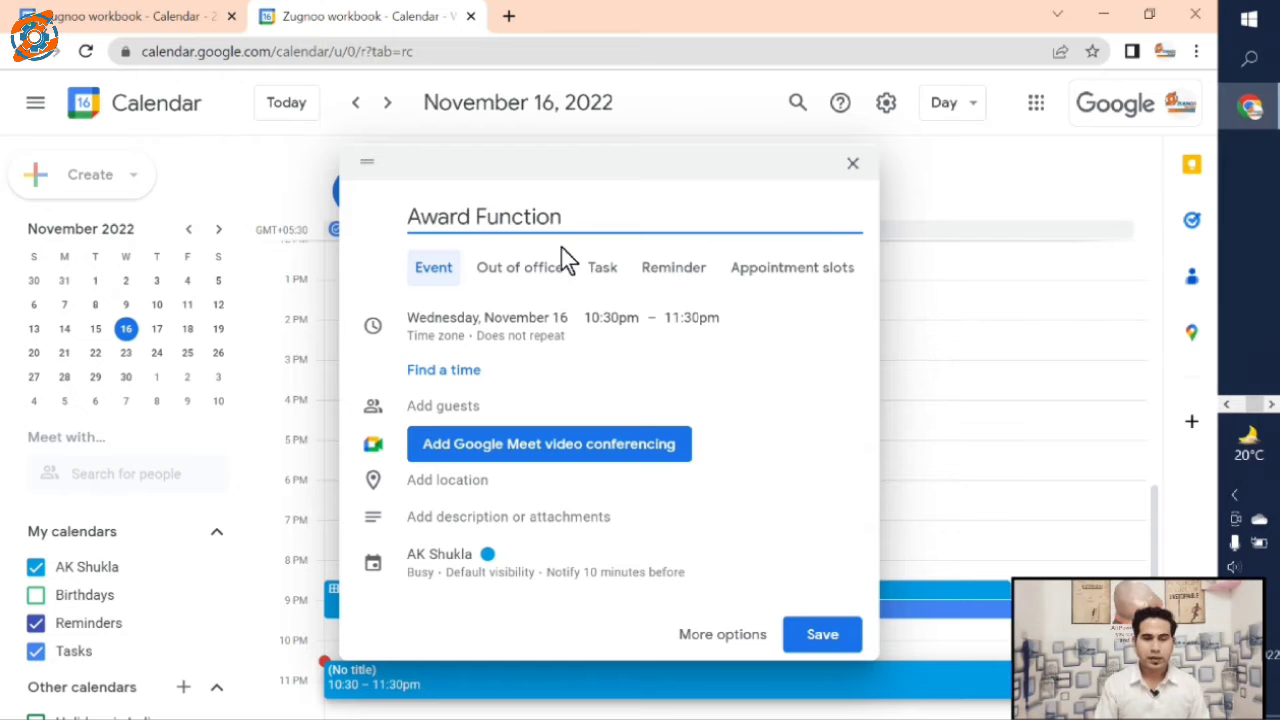
Set the event's time on Wednesday, November 16 to 7:30am – 8:30am
{"action": "left_click", "coordinate": [438, 350]}
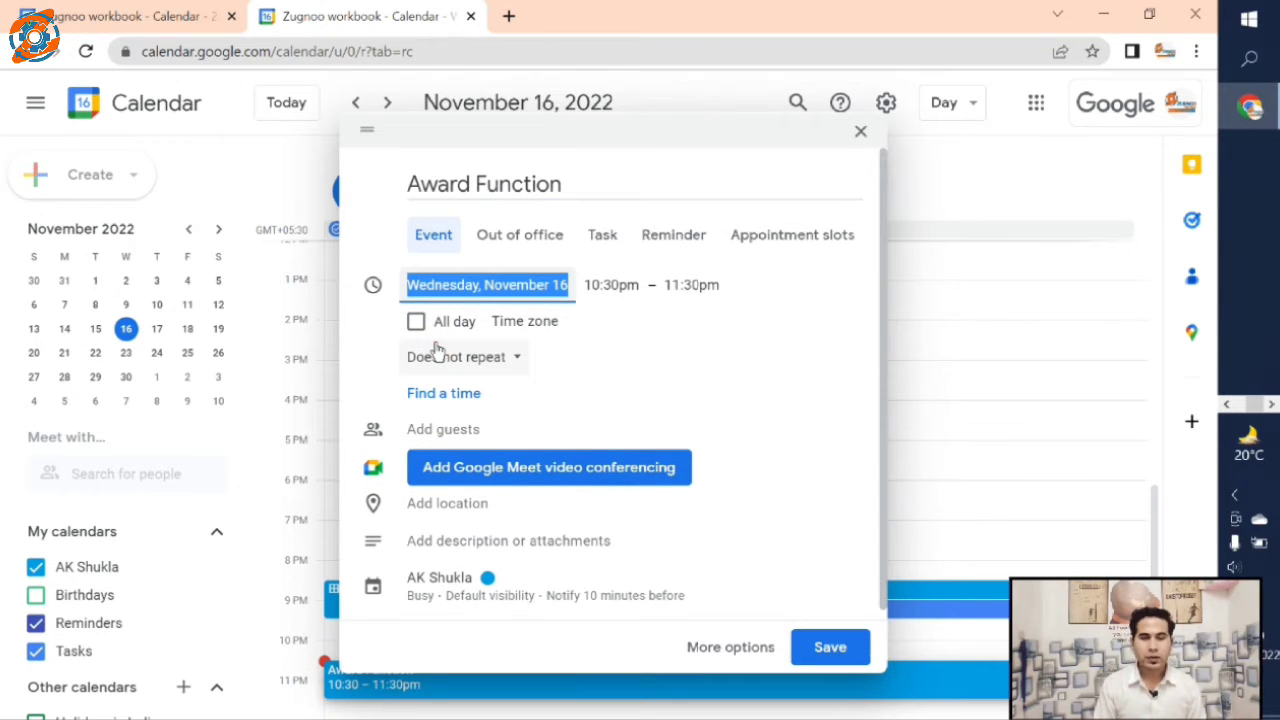
{"action": "left_click", "coordinate": [596, 294]}
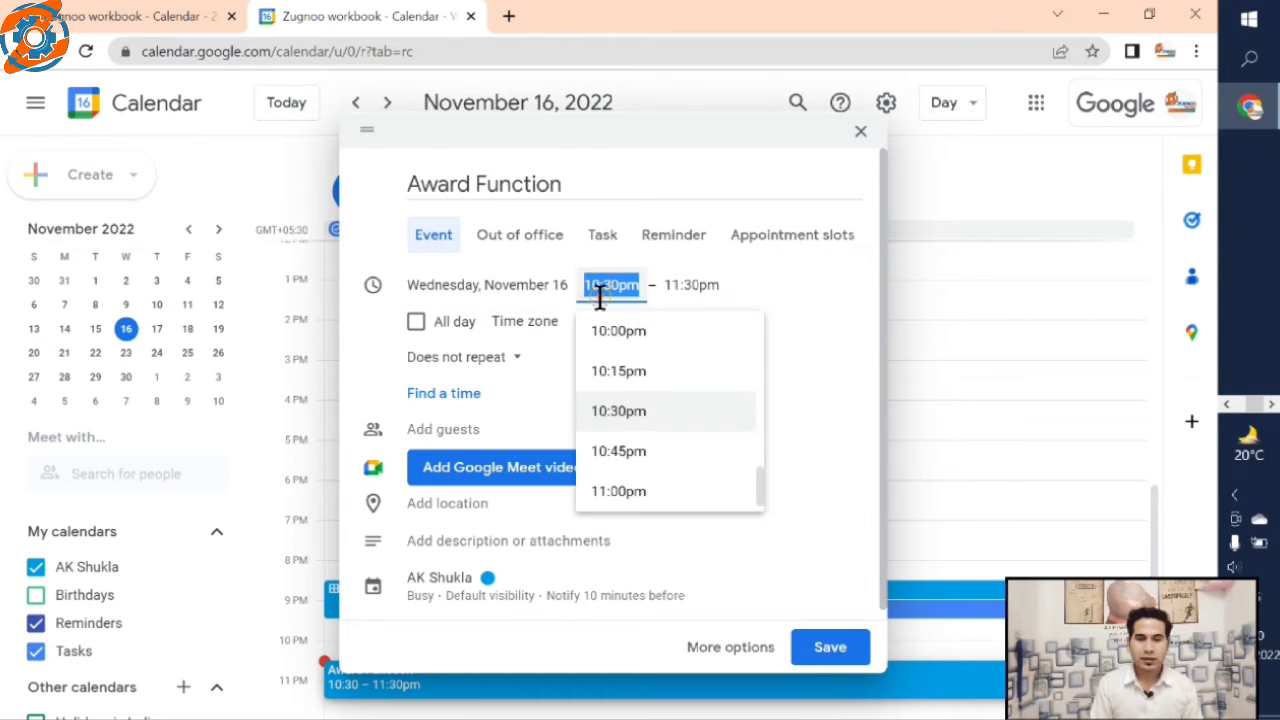
{"action": "left_click_drag", "start_coordinate": [759, 465], "coordinate": [762, 382]}
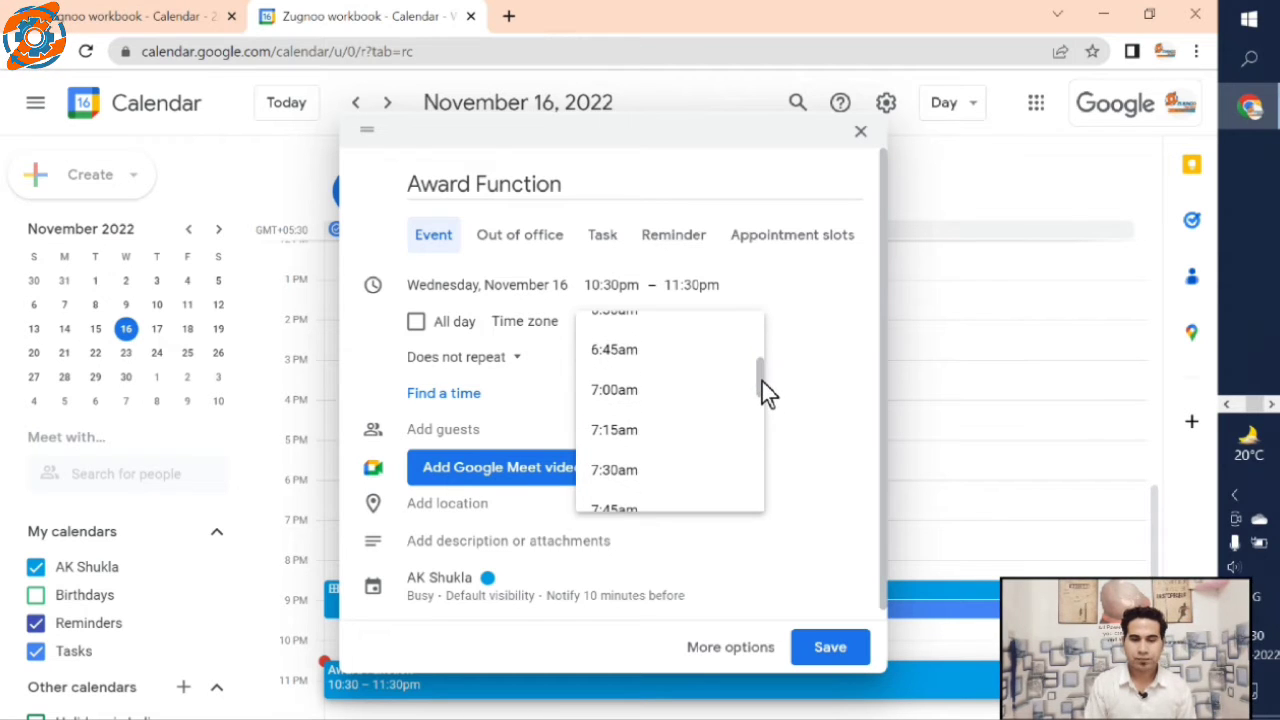
{"action": "left_click", "coordinate": [640, 468]}
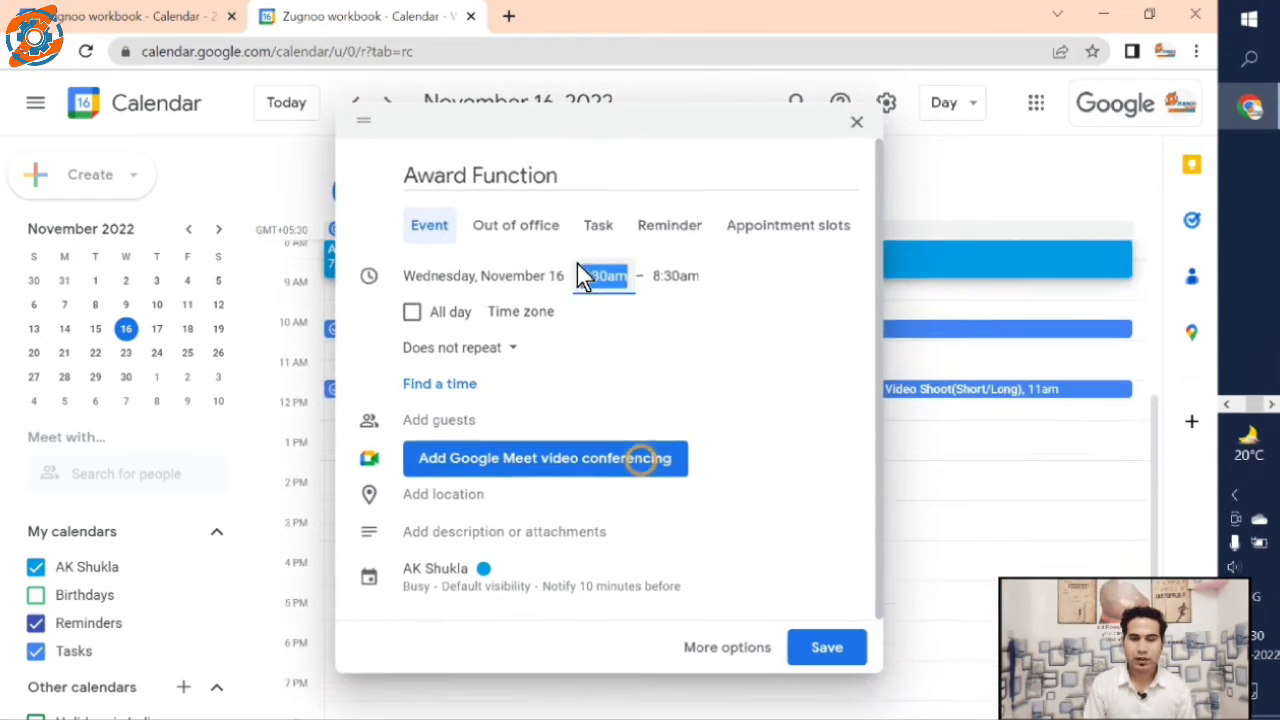
{"action": "left_click", "coordinate": [684, 280]}
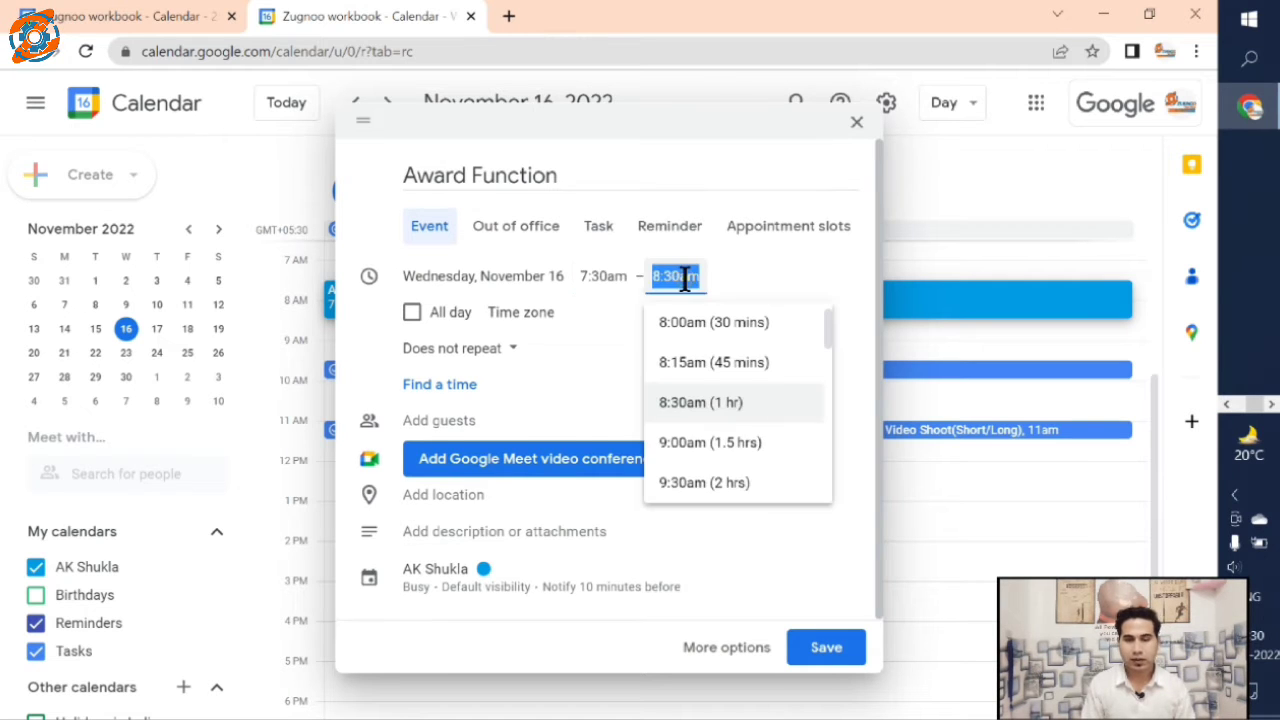
{"action": "left_click", "coordinate": [836, 326]}
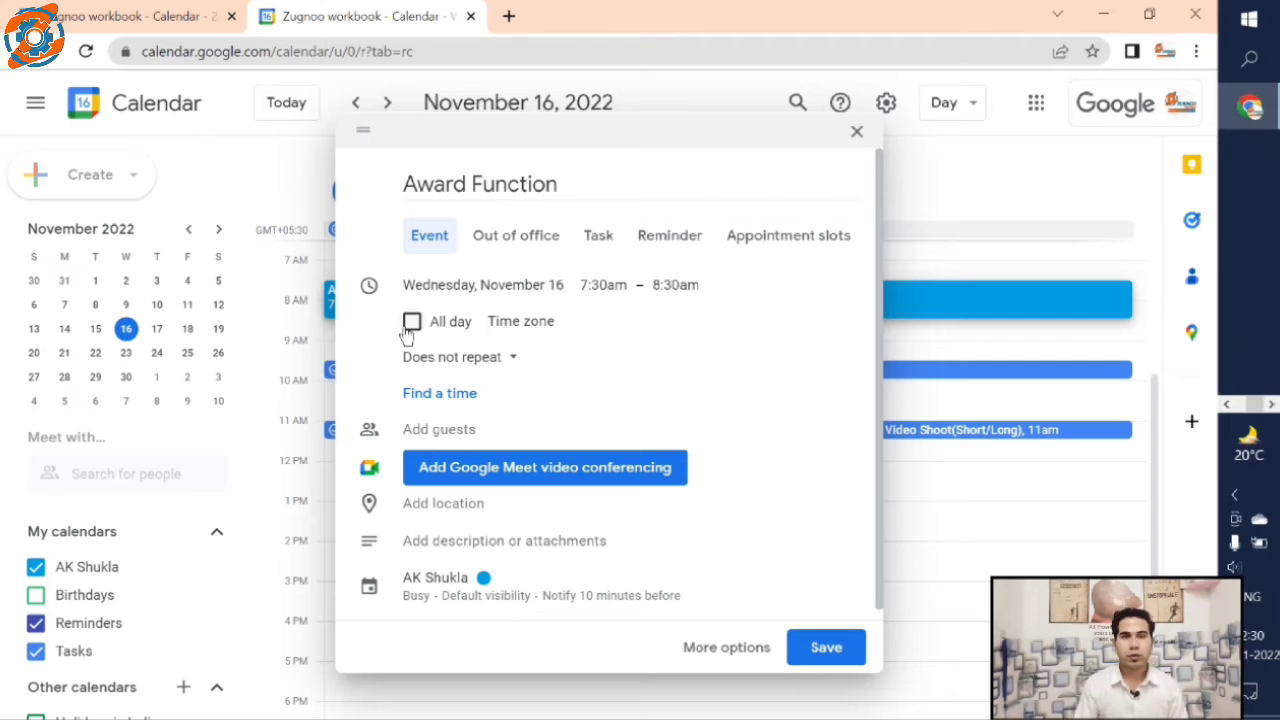
Make the event repeat annually on November 16 and add the suggested contact's e-mail address as a guest
{"action": "left_click", "coordinate": [440, 357]}
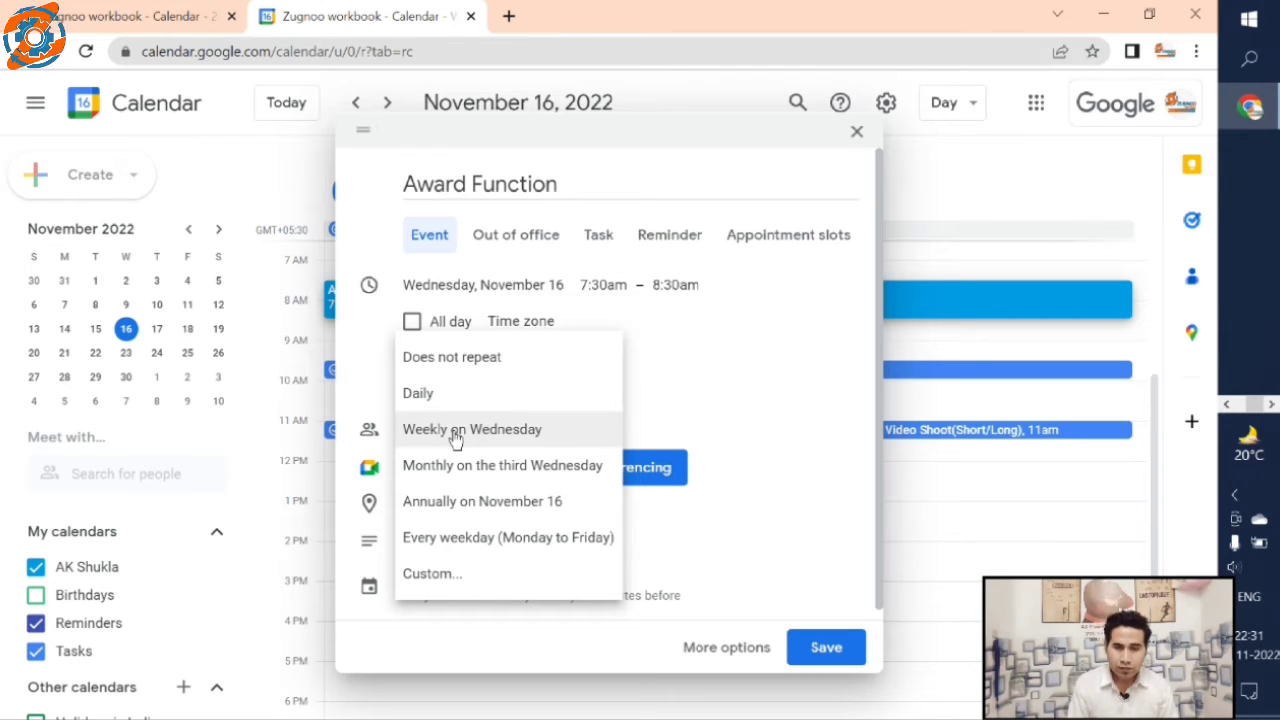
{"action": "left_click", "coordinate": [487, 512]}
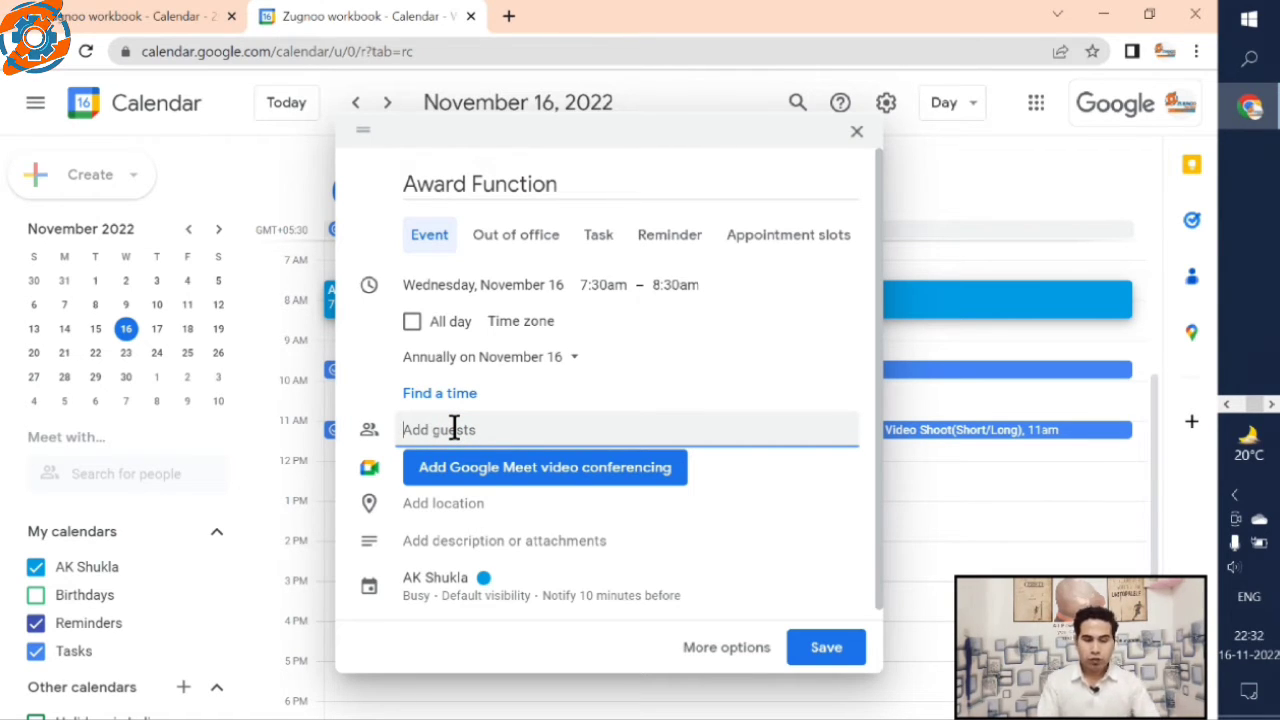
{"action": "type", "text": "aw"}
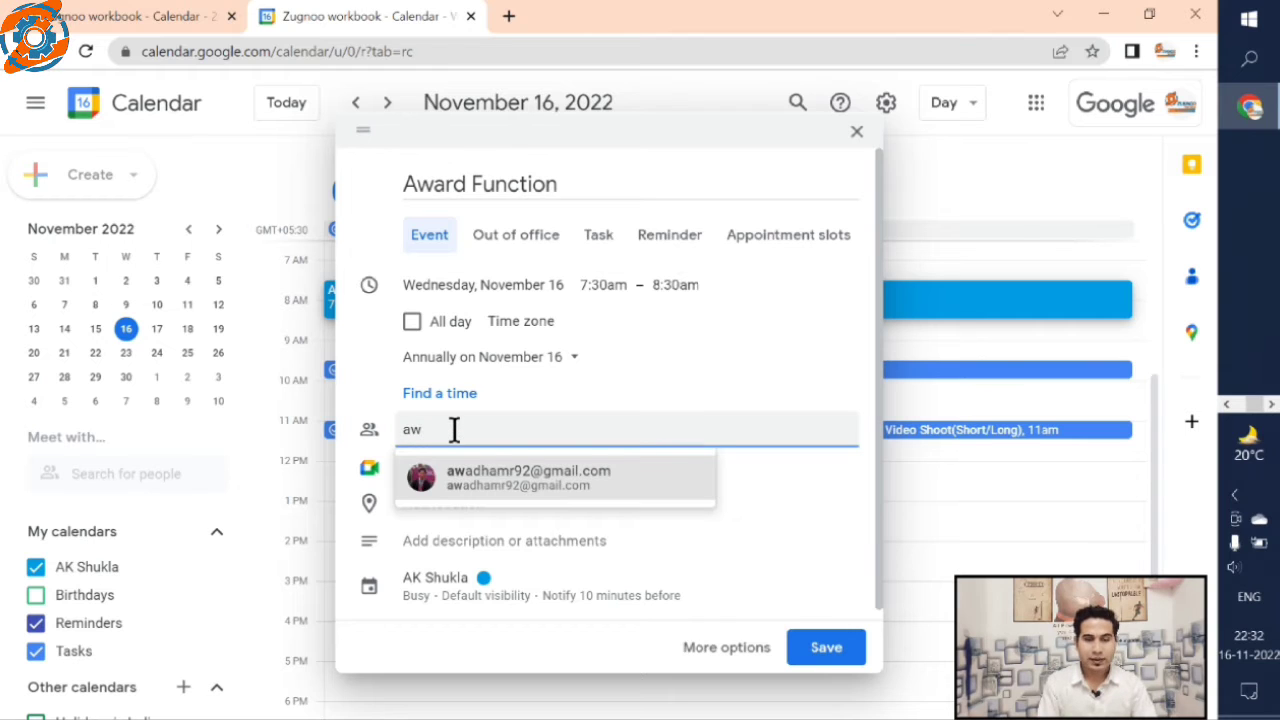
{"action": "left_click", "coordinate": [534, 482]}
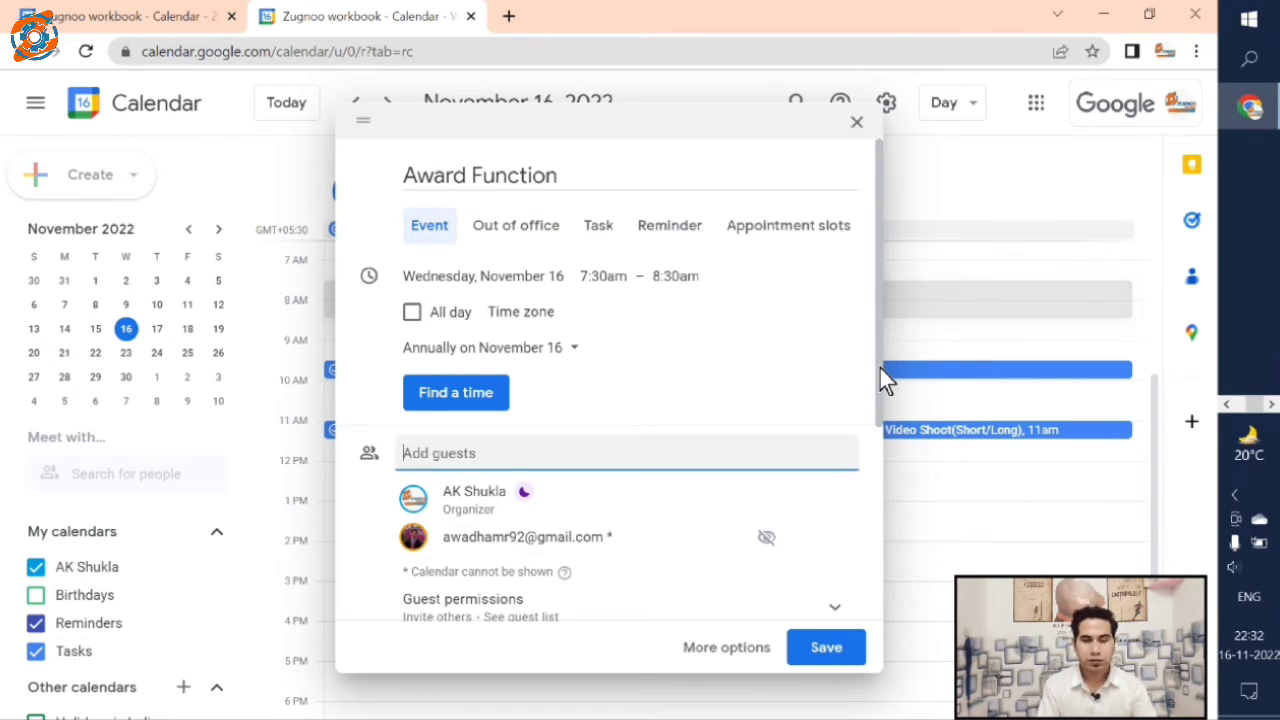
Expand the event's guest permissions and try allowing guests to modify the event
{"action": "left_click_drag", "start_coordinate": [880, 369], "coordinate": [878, 475]}
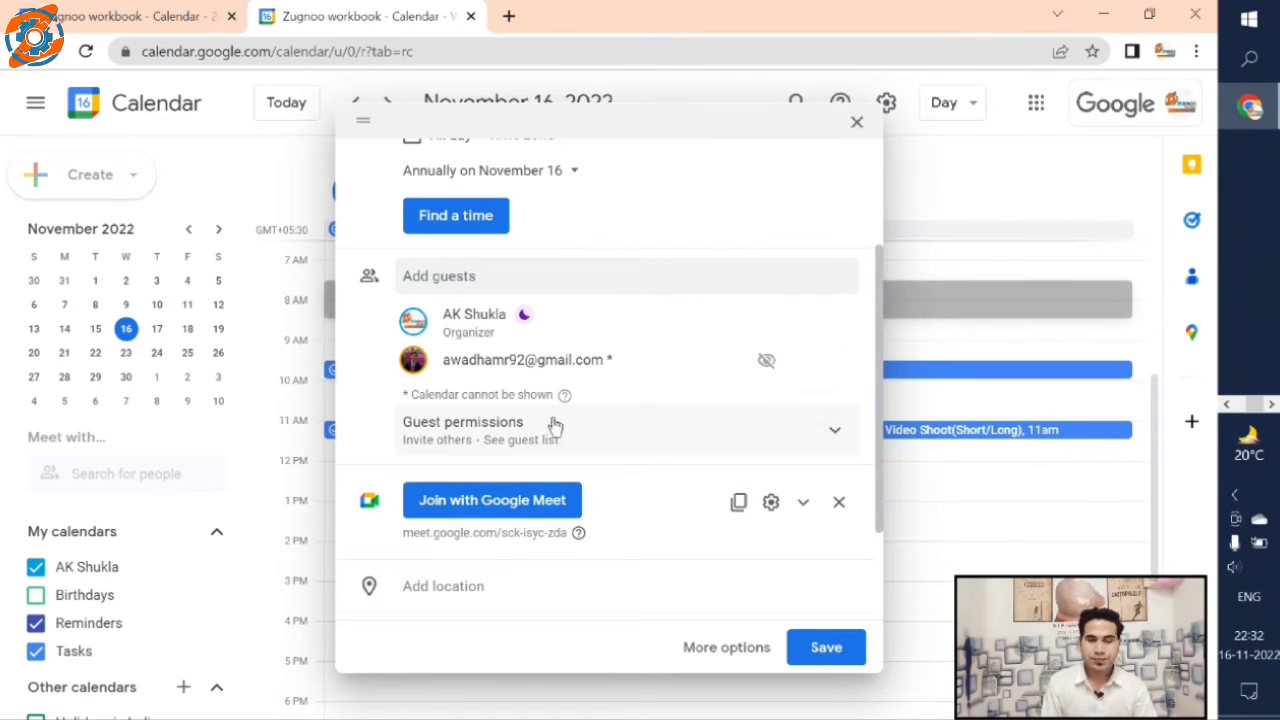
{"action": "left_click", "coordinate": [523, 438]}
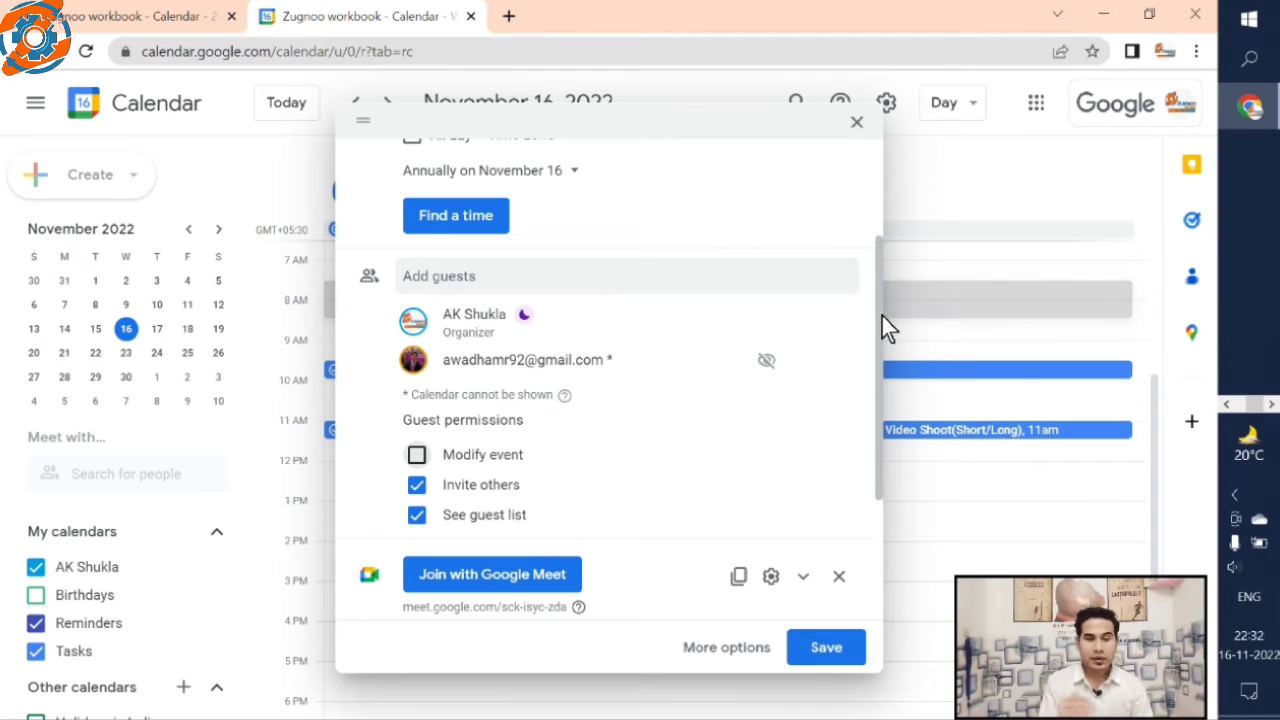
{"action": "left_click", "coordinate": [417, 458]}
{"action": "left_click", "coordinate": [417, 458]}
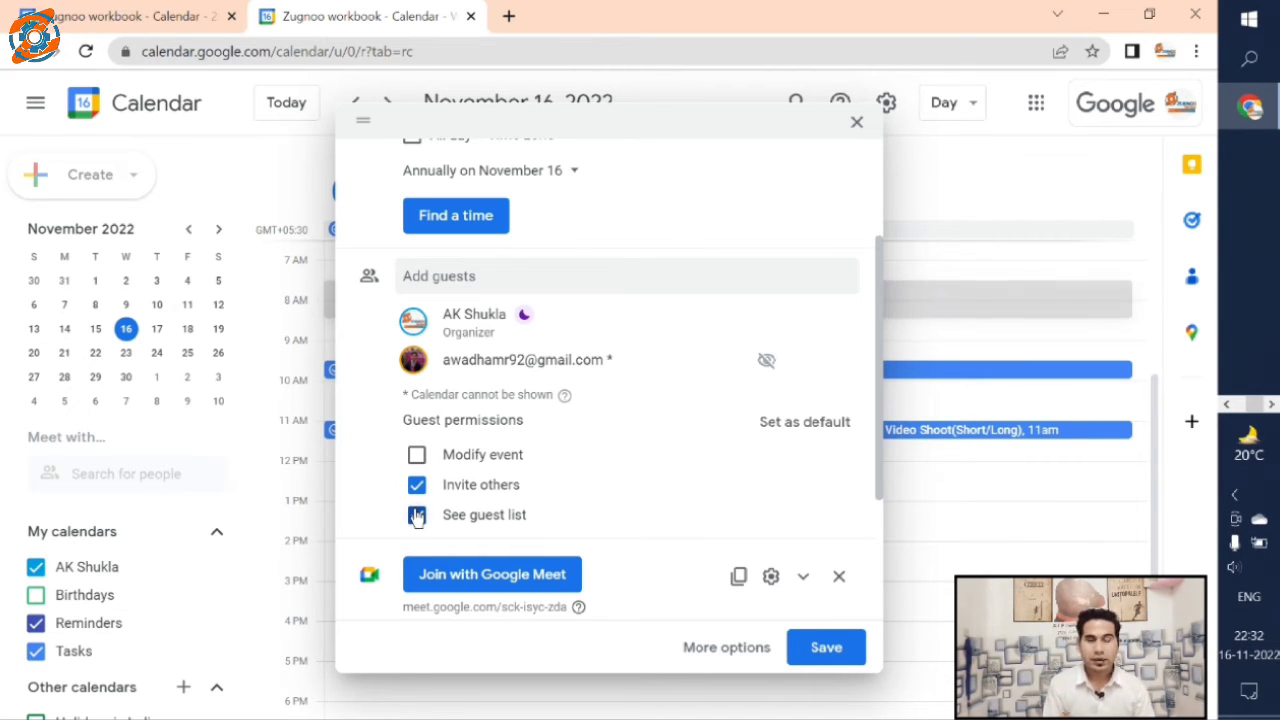
Examine the event's Google Meet, location, description and attachment options
{"action": "left_click", "coordinate": [874, 447]}
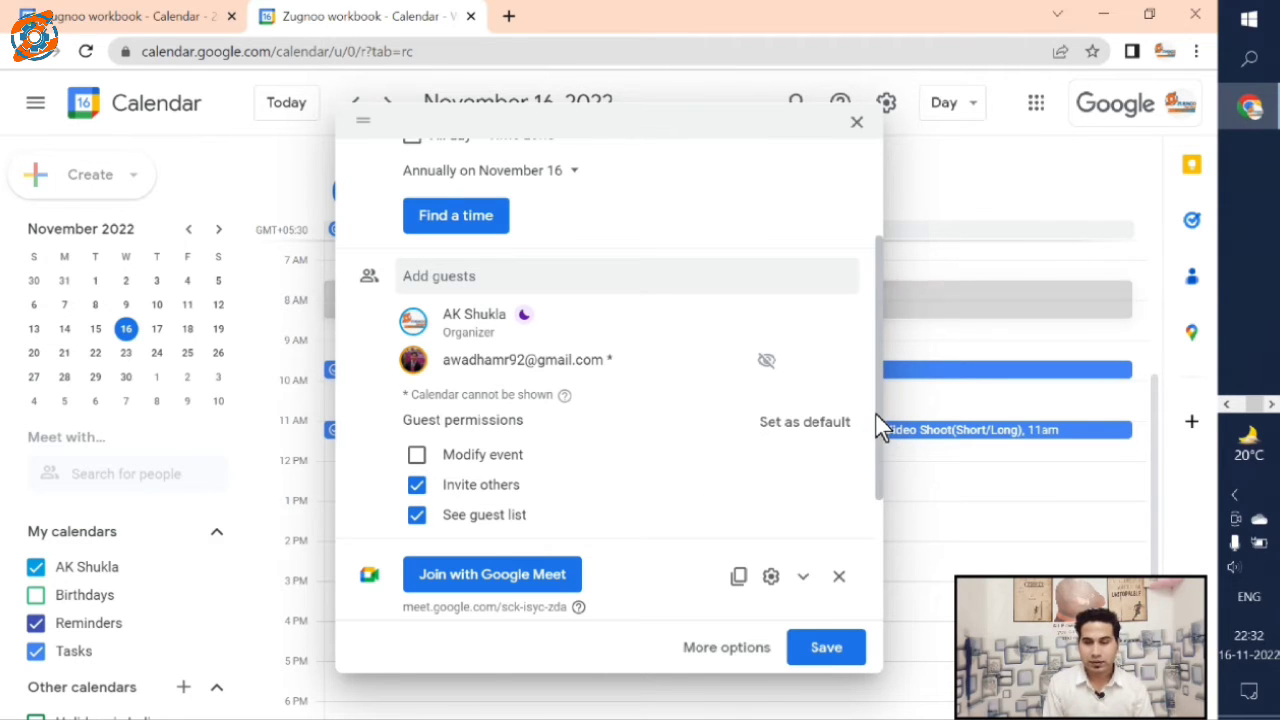
{"action": "left_click_drag", "start_coordinate": [879, 411], "coordinate": [881, 520]}
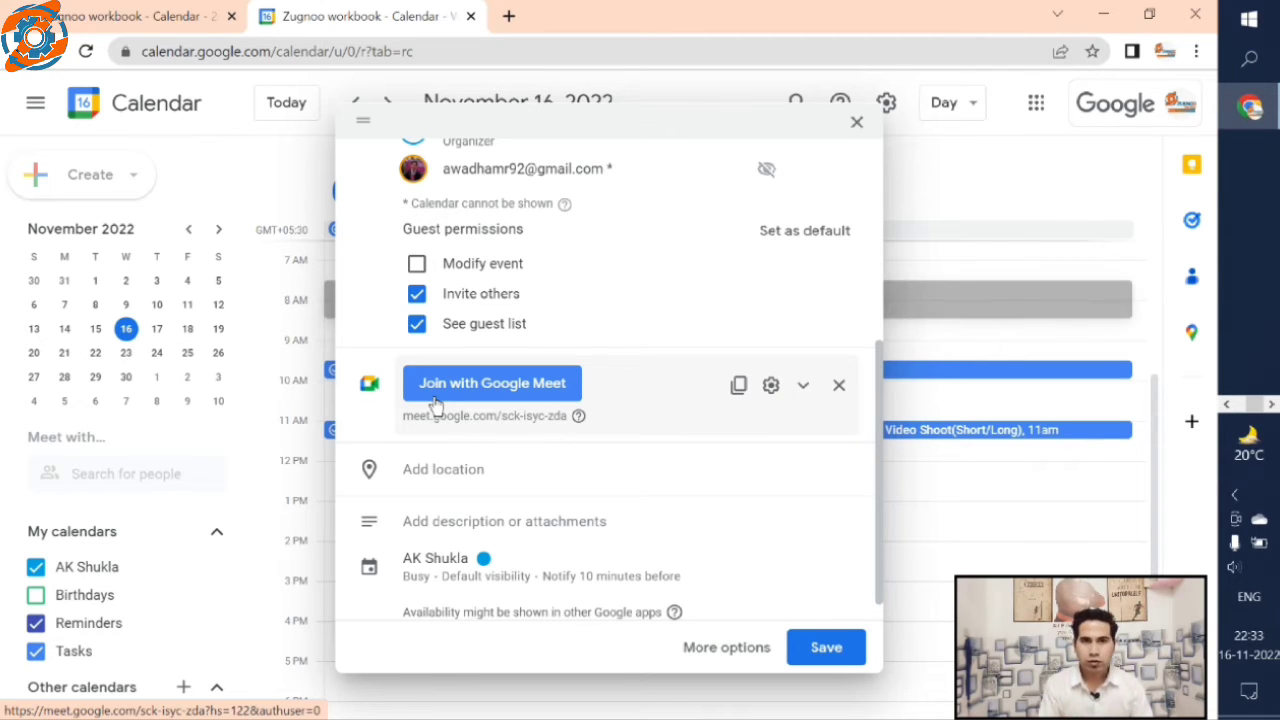
{"action": "left_click", "coordinate": [441, 469]}
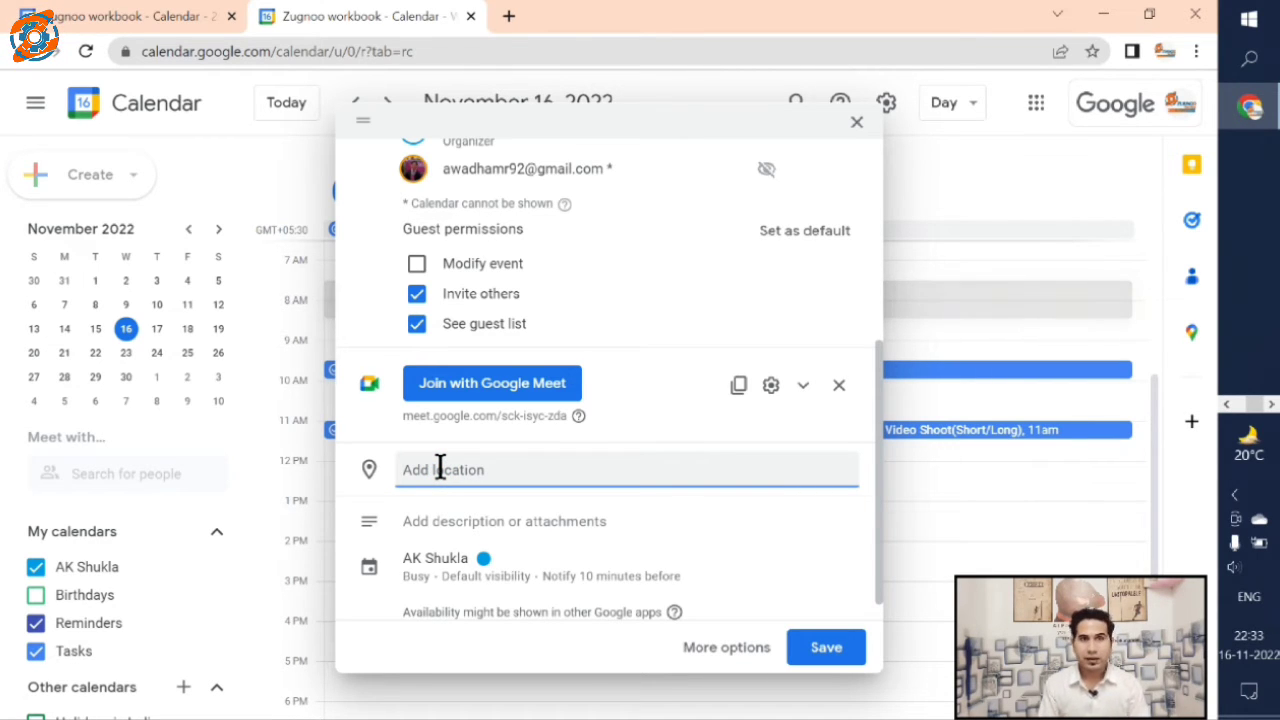
{"action": "left_click", "coordinate": [471, 527]}
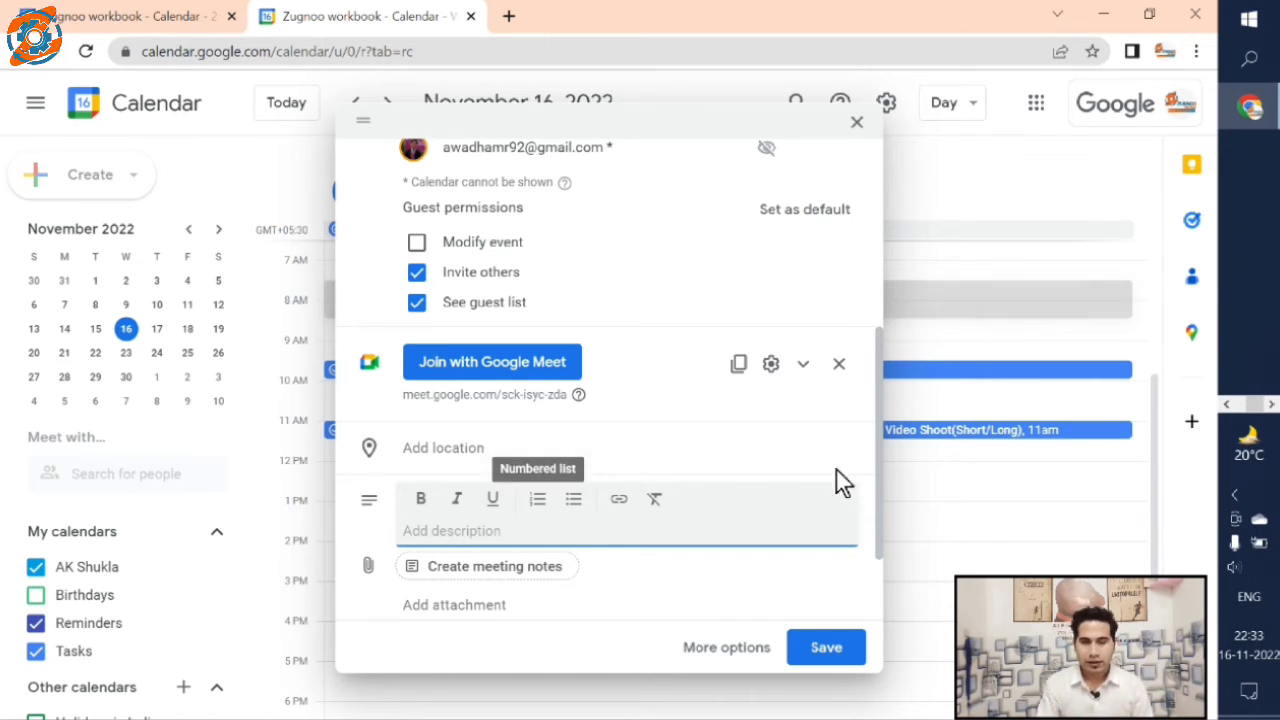
{"action": "left_click_drag", "start_coordinate": [871, 502], "coordinate": [877, 587]}
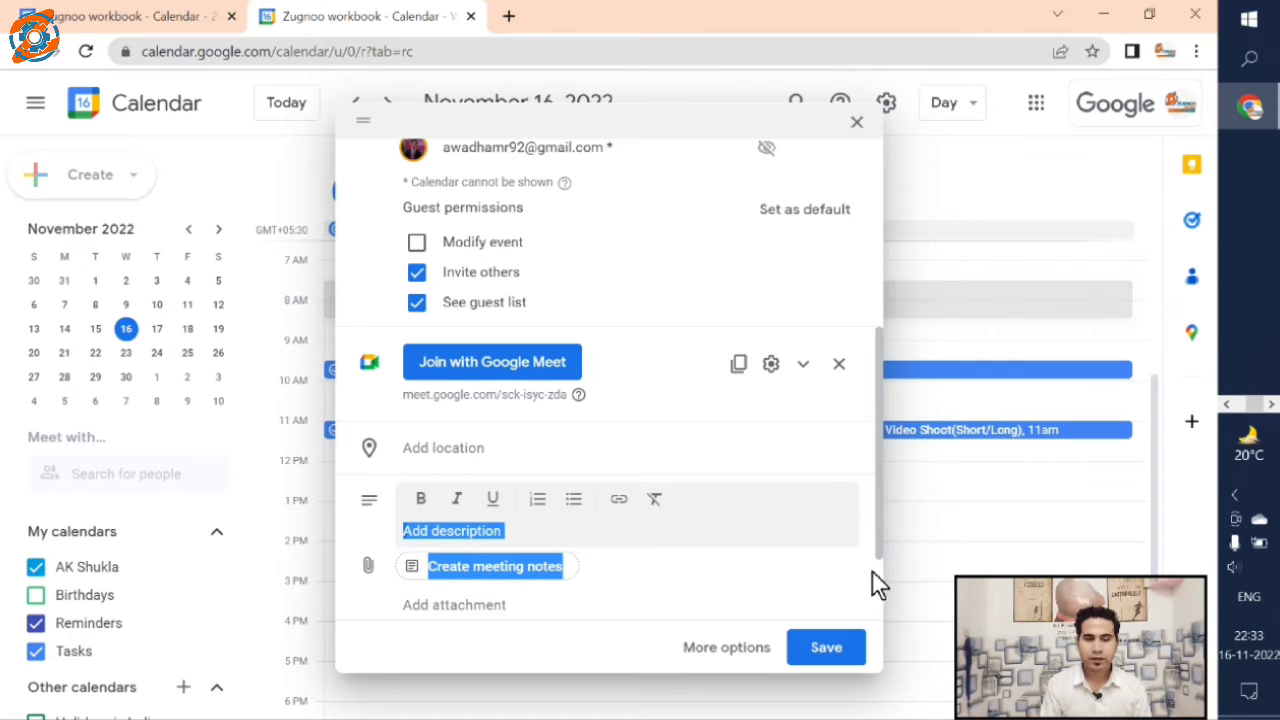
{"action": "left_click", "coordinate": [877, 588]}
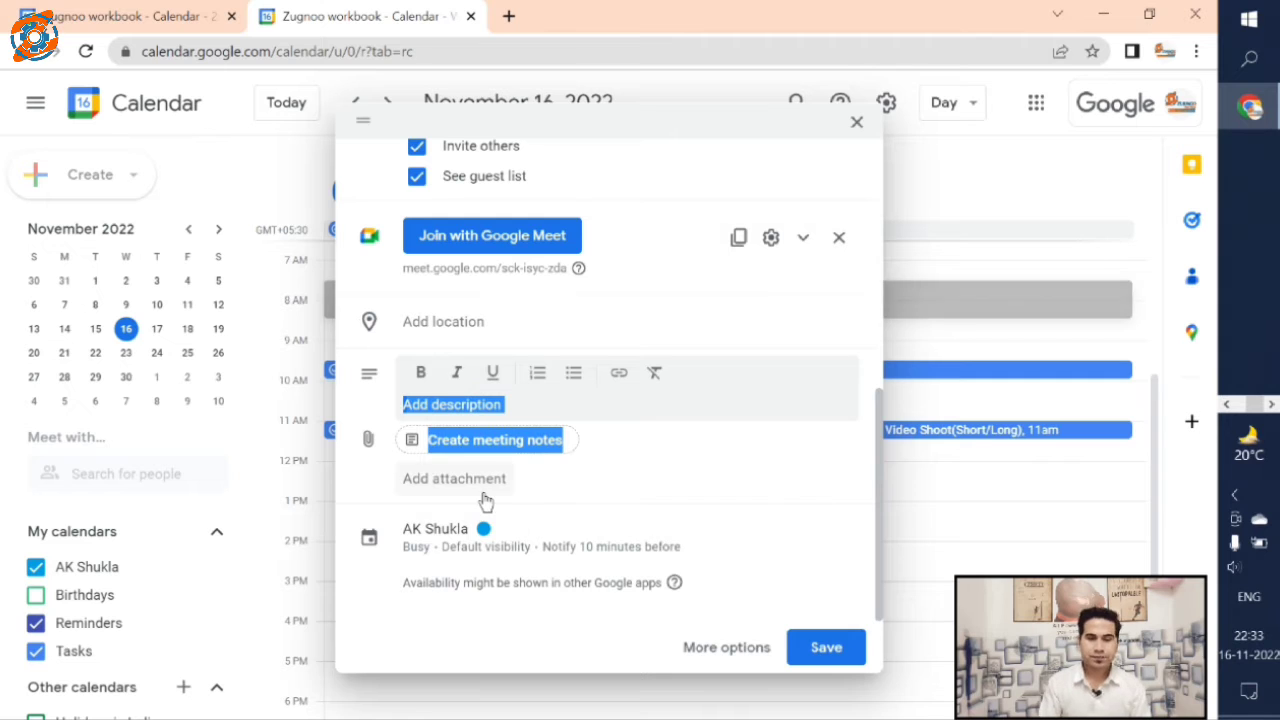
Save the Award Function event, send the invitation emails, and agree to invite the guest from outside the organization
{"action": "left_click", "coordinate": [826, 647]}
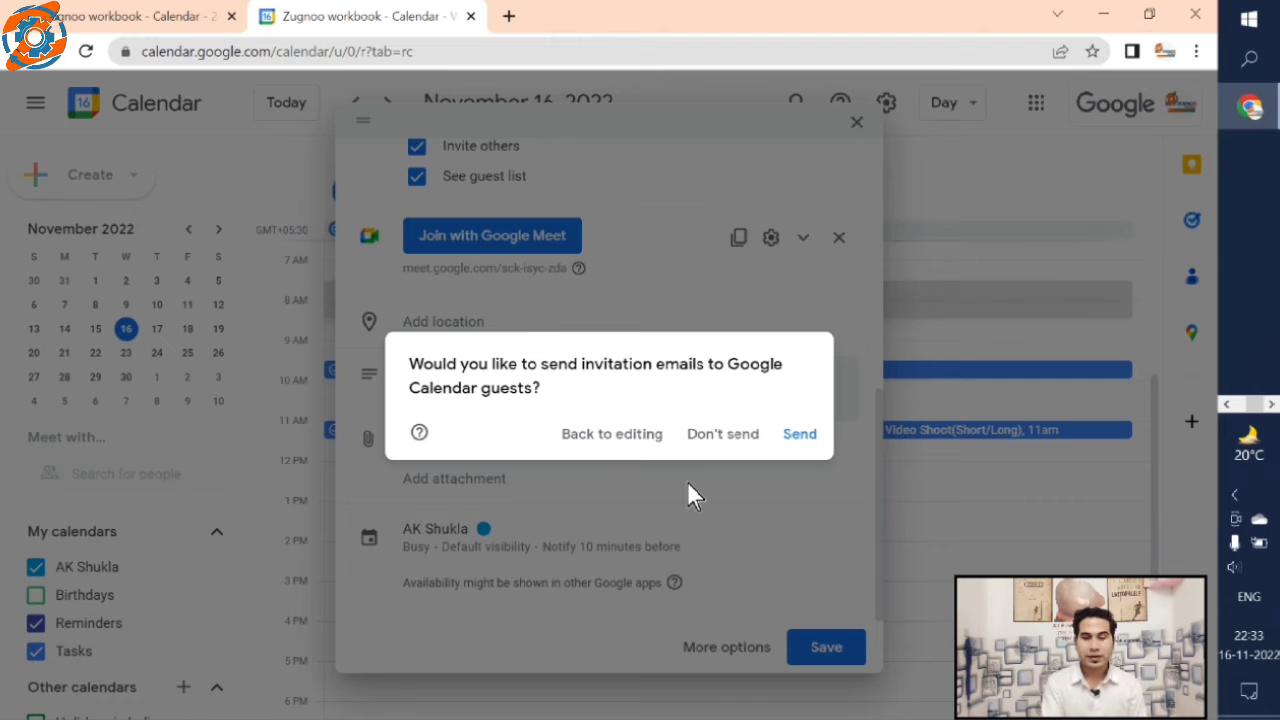
{"action": "left_click", "coordinate": [794, 440]}
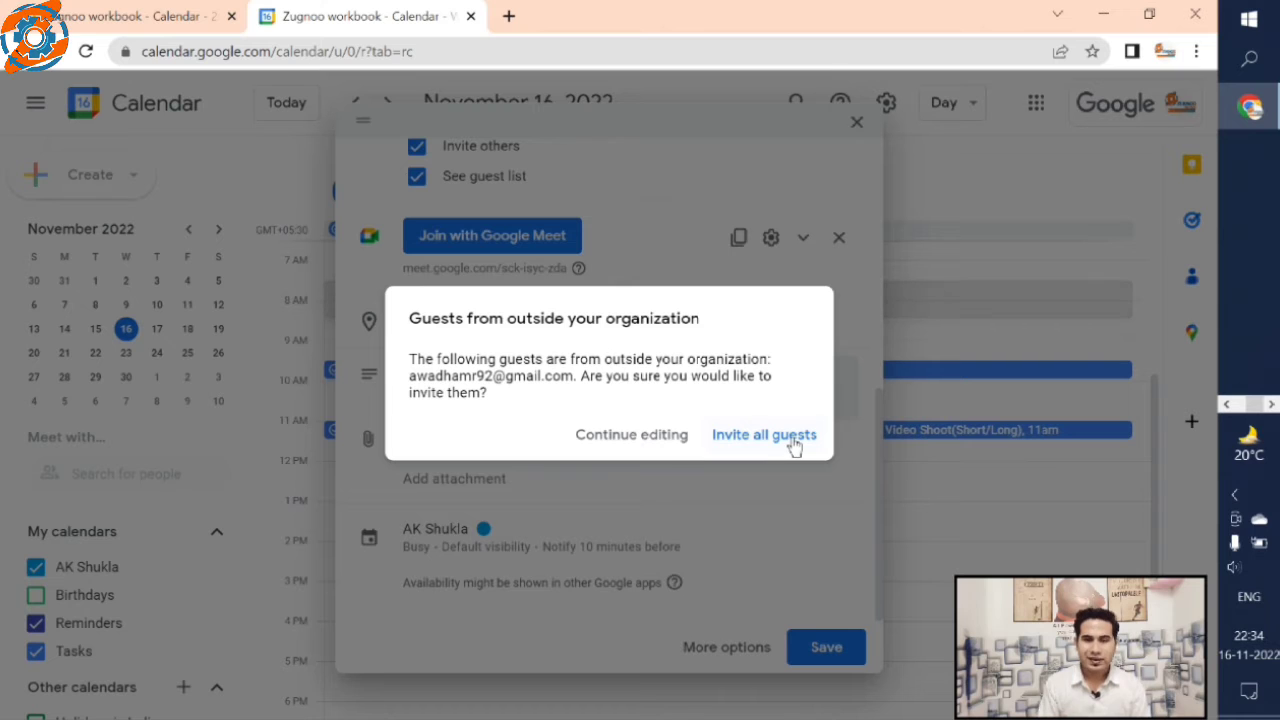
{"action": "left_click", "coordinate": [760, 436]}
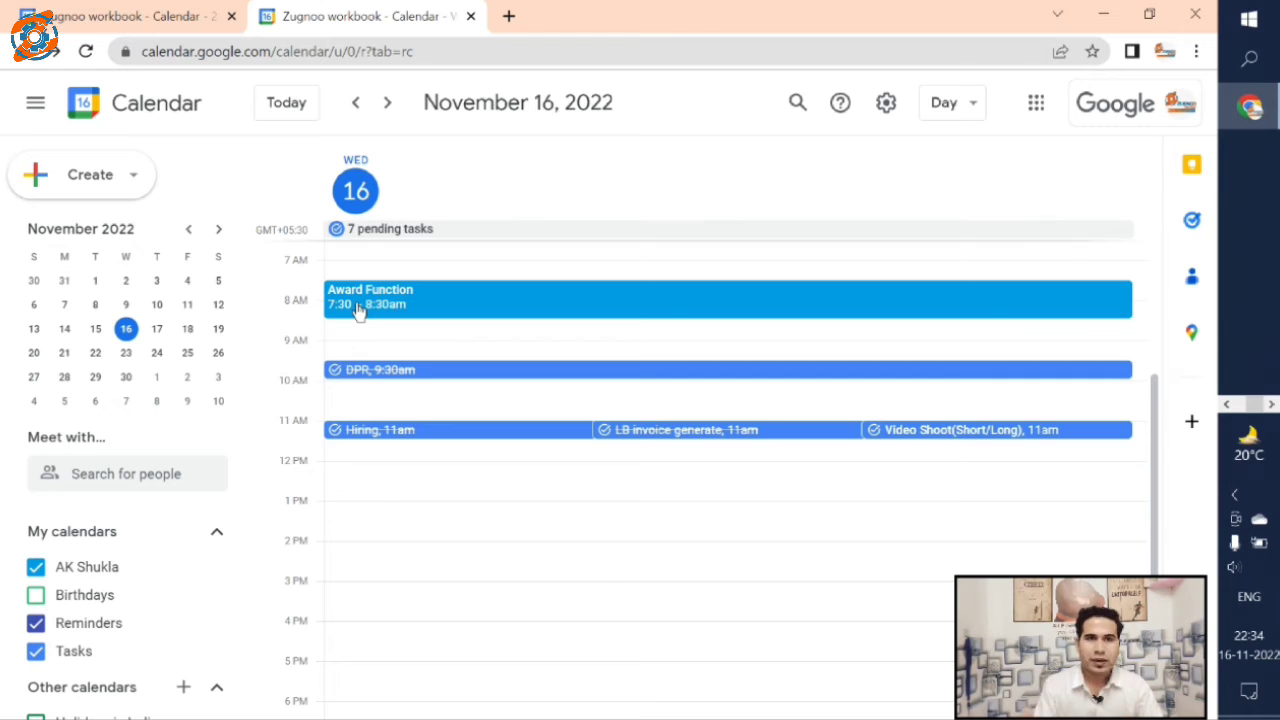
Start an out-of-office entry that automatically declines new and existing meetings
{"action": "left_click", "coordinate": [120, 188]}
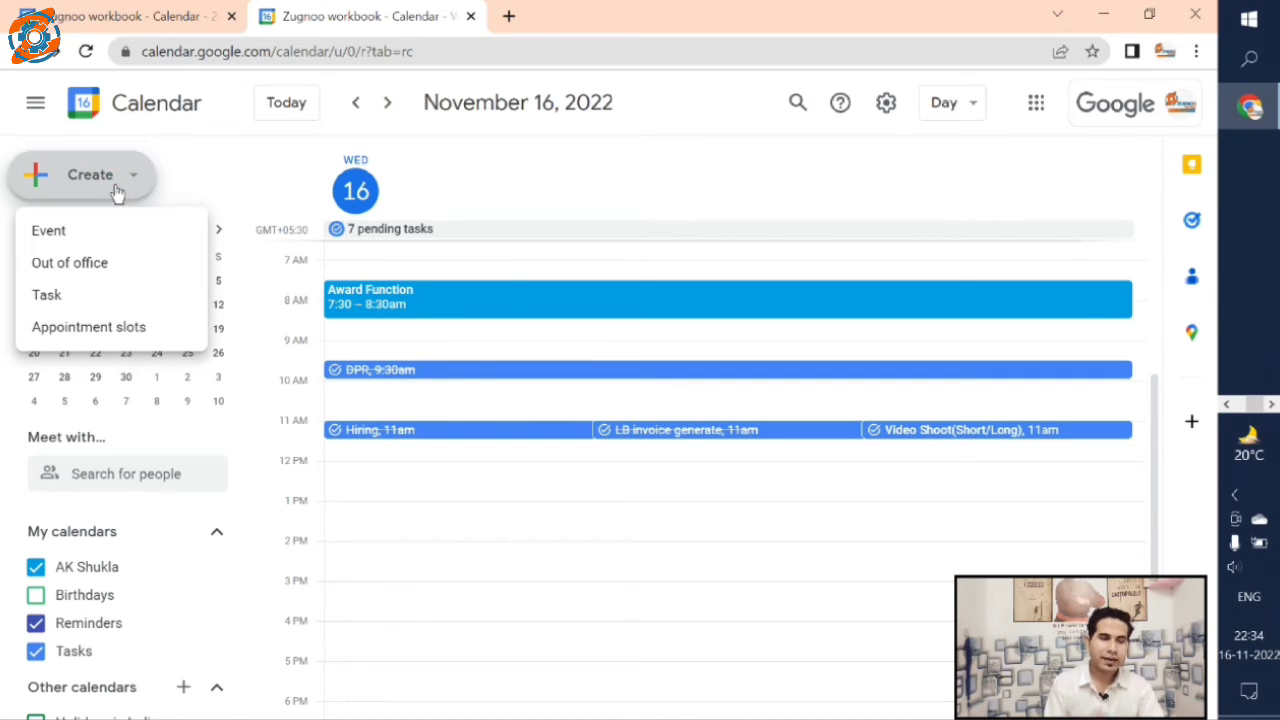
{"action": "left_click", "coordinate": [84, 265]}
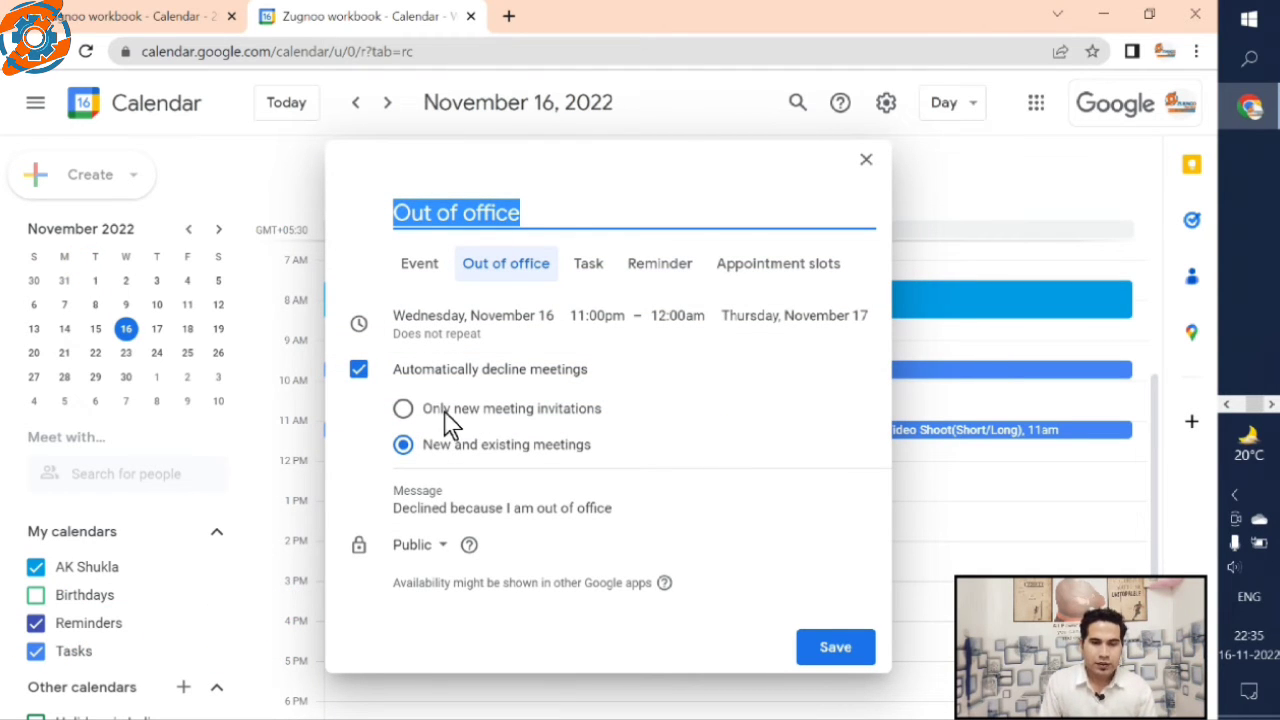
{"action": "left_click", "coordinate": [537, 410]}
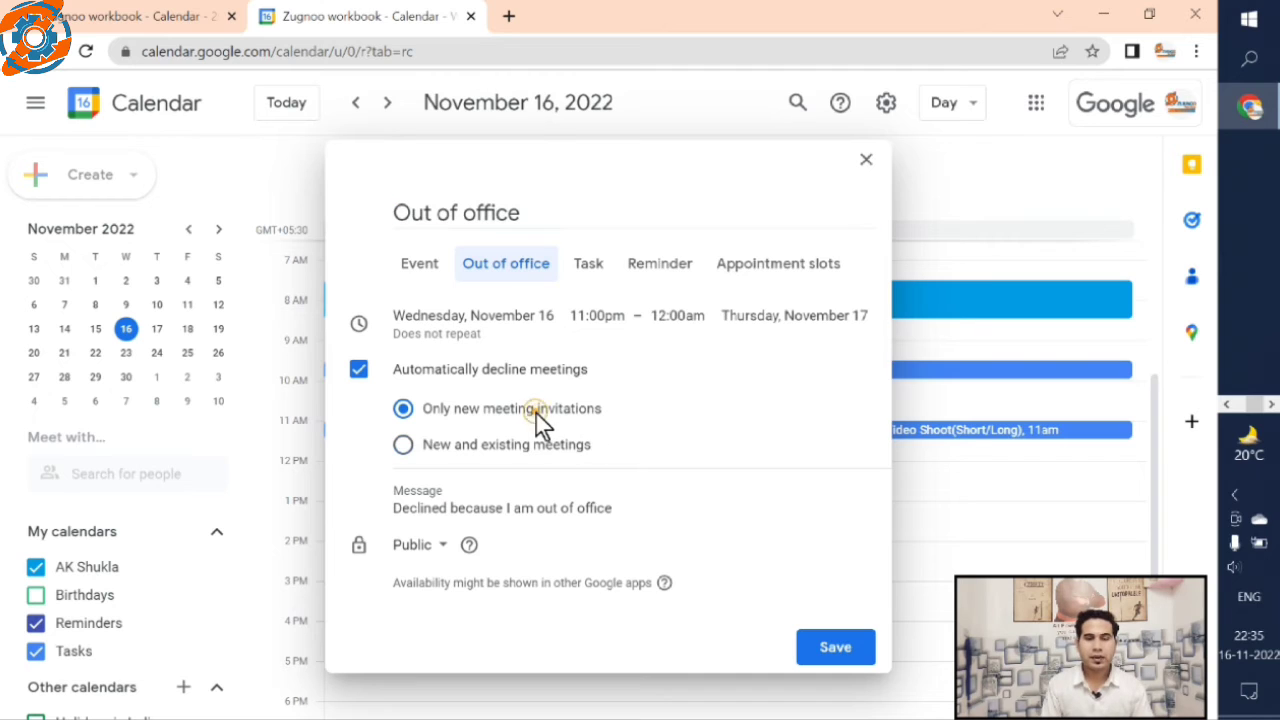
{"action": "left_click", "coordinate": [508, 458]}
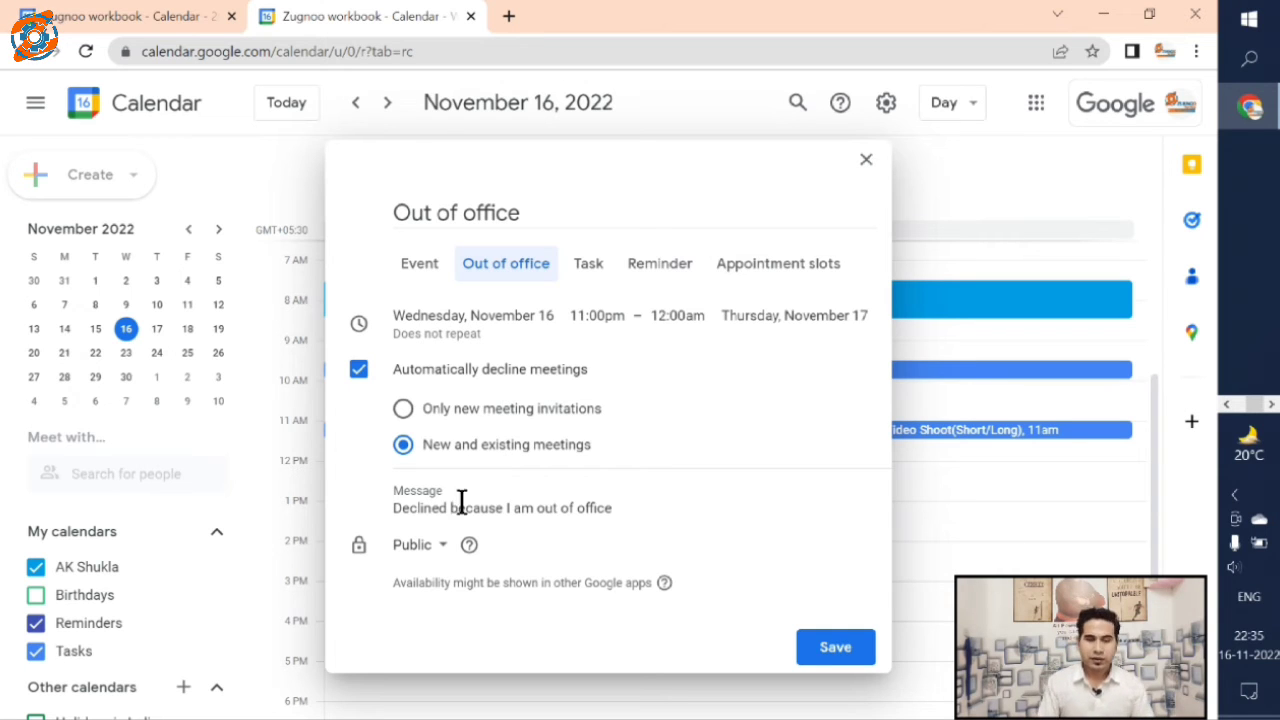
Check the out-of-office visibility options and set the period from Thursday, November 17 to Sunday, November 20
{"action": "left_click", "coordinate": [418, 548]}
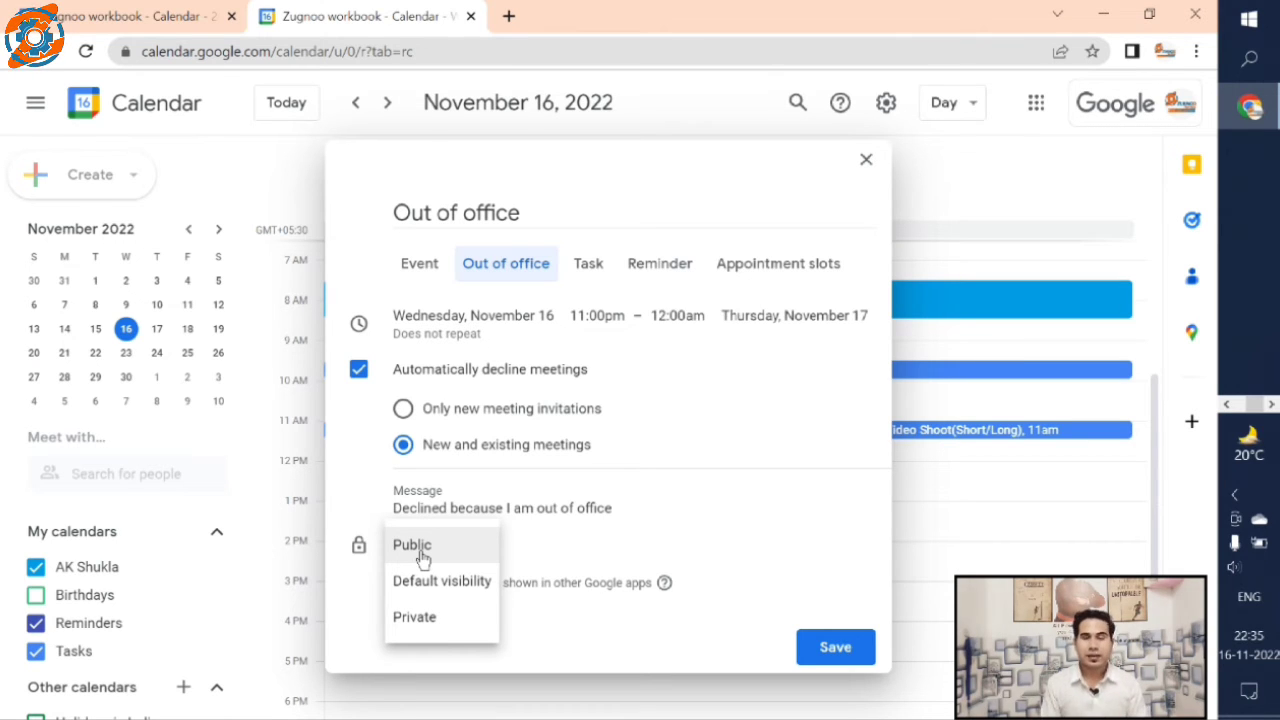
{"action": "left_click", "coordinate": [493, 322]}
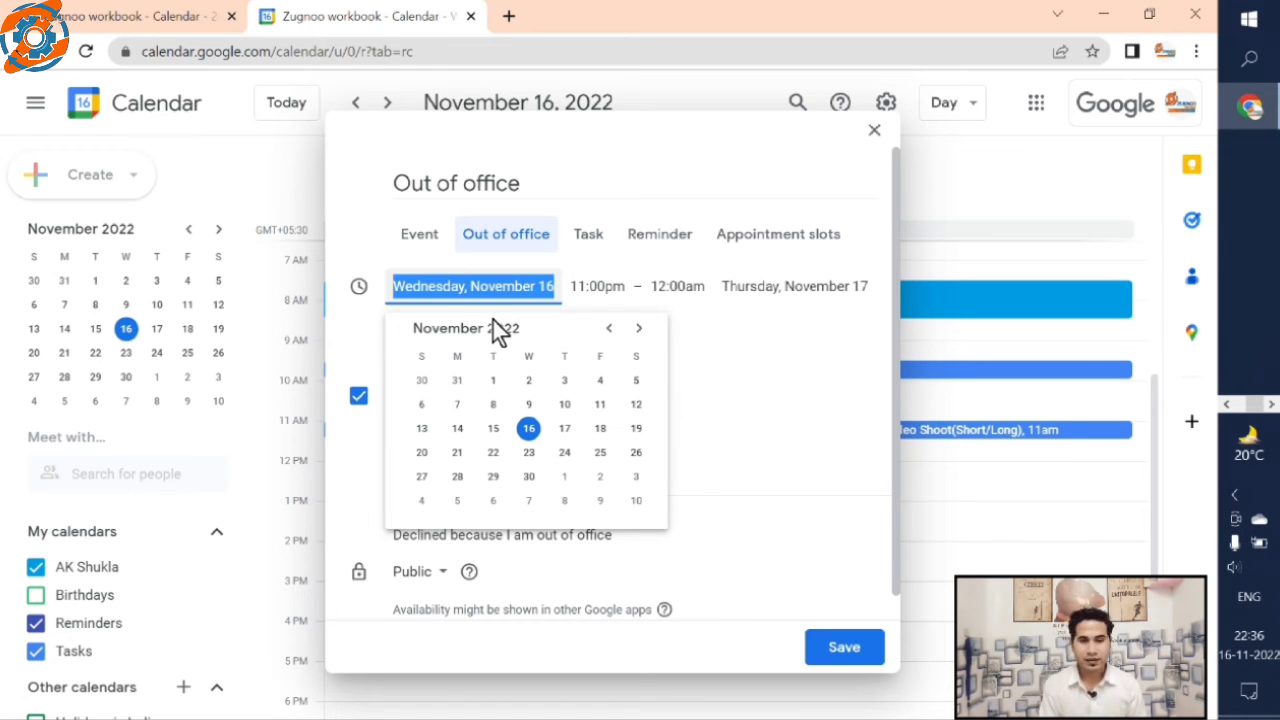
{"action": "left_click", "coordinate": [566, 428]}
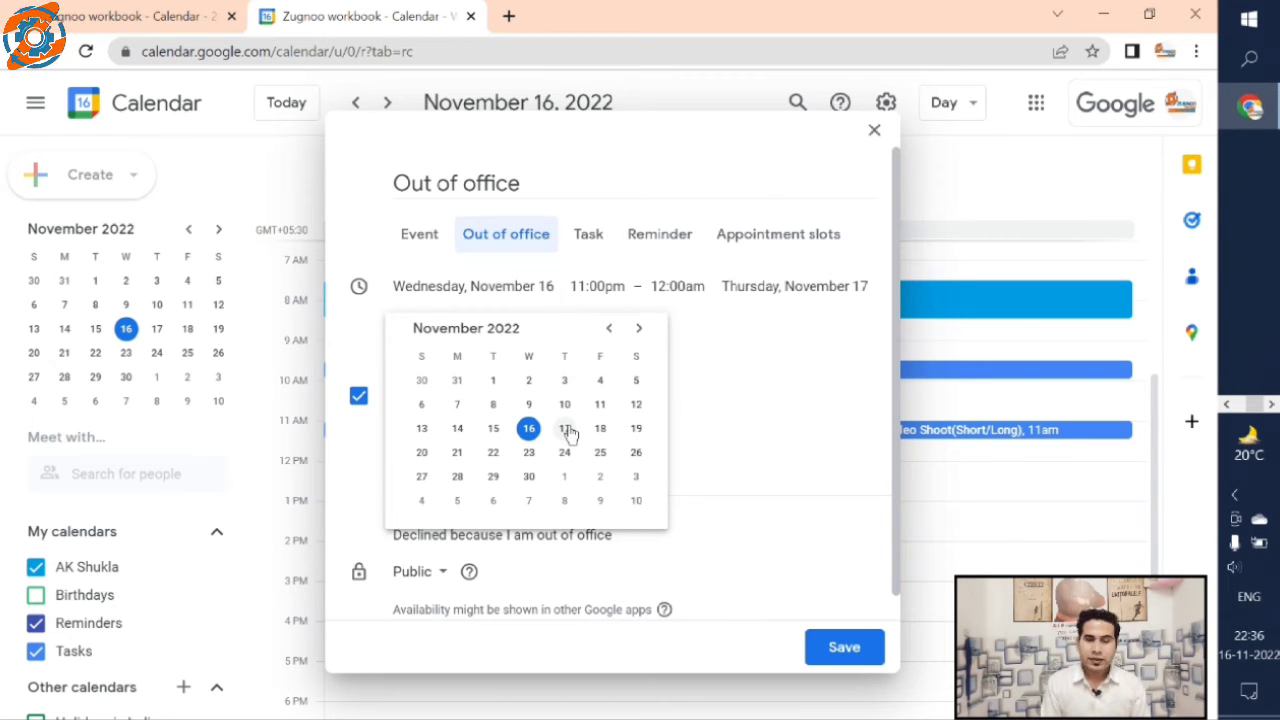
{"action": "left_click", "coordinate": [760, 290]}
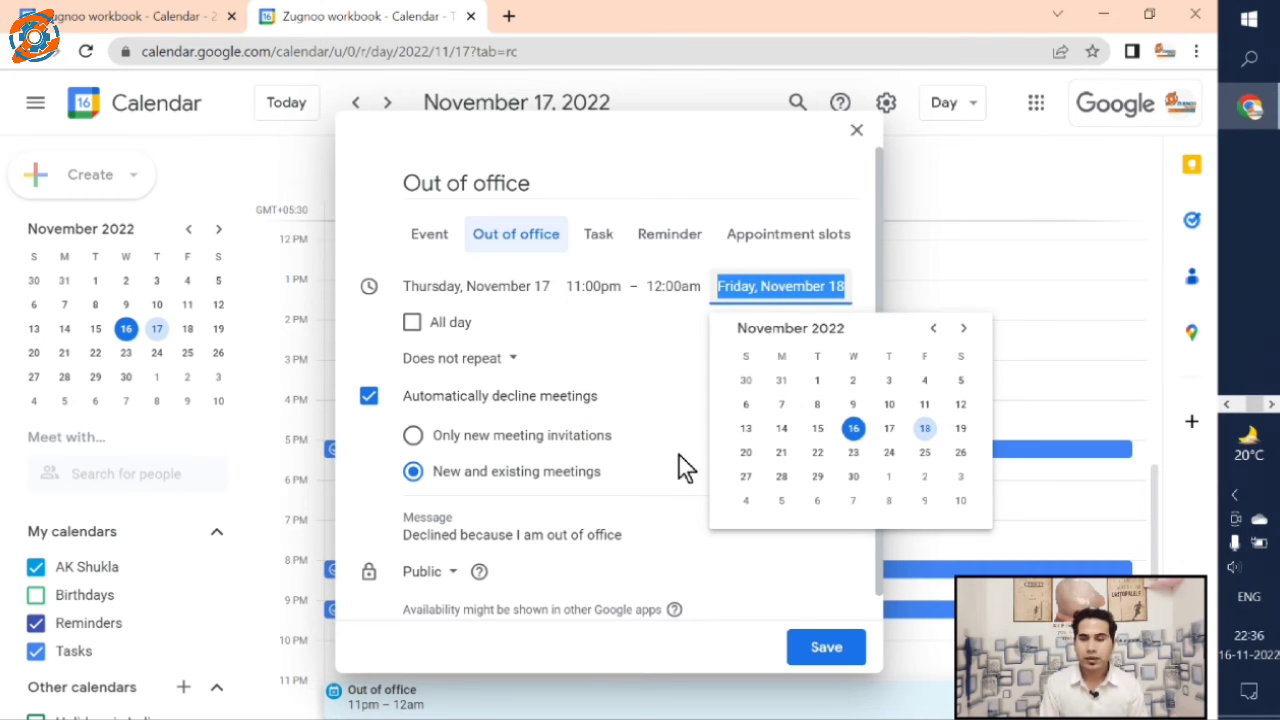
{"action": "left_click", "coordinate": [747, 452]}
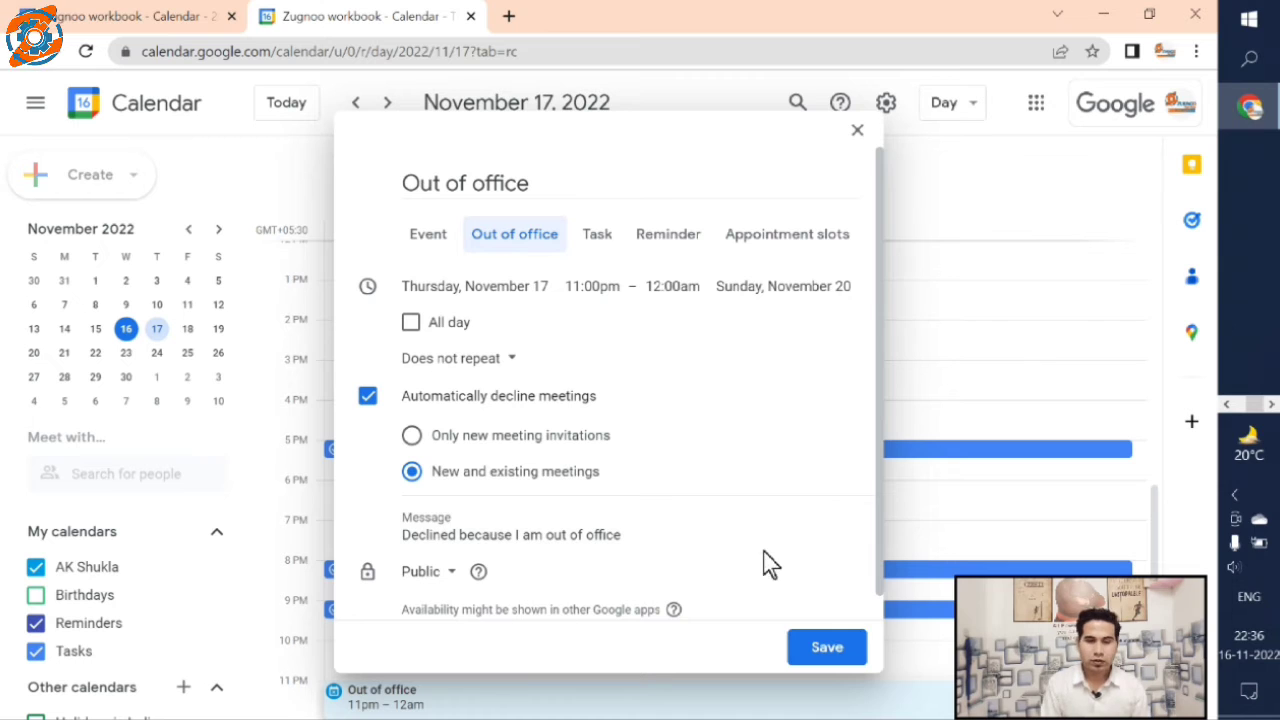
Save the out-of-office entry and agree to automatically decline new and existing meetings during that period
{"action": "left_click", "coordinate": [872, 601]}
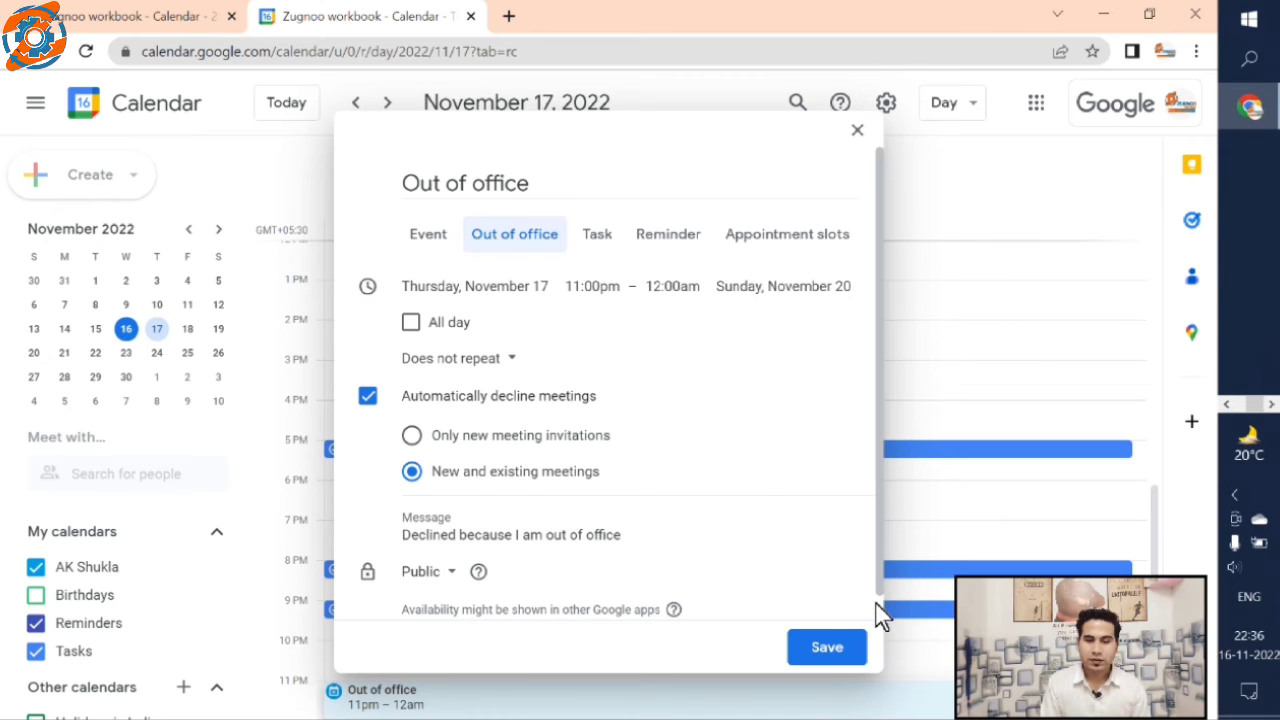
{"action": "scroll", "coordinate": [882, 612], "scroll_direction": "down", "scroll_amount": 1}
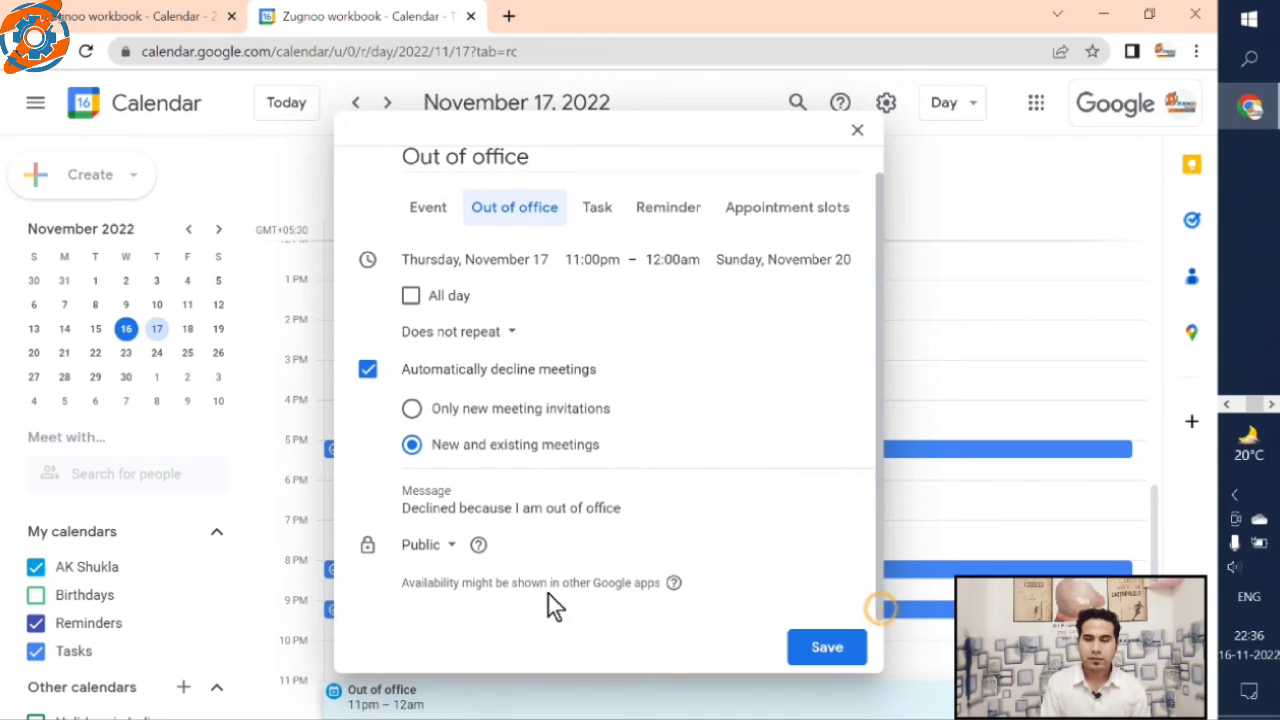
{"action": "left_click", "coordinate": [792, 638]}
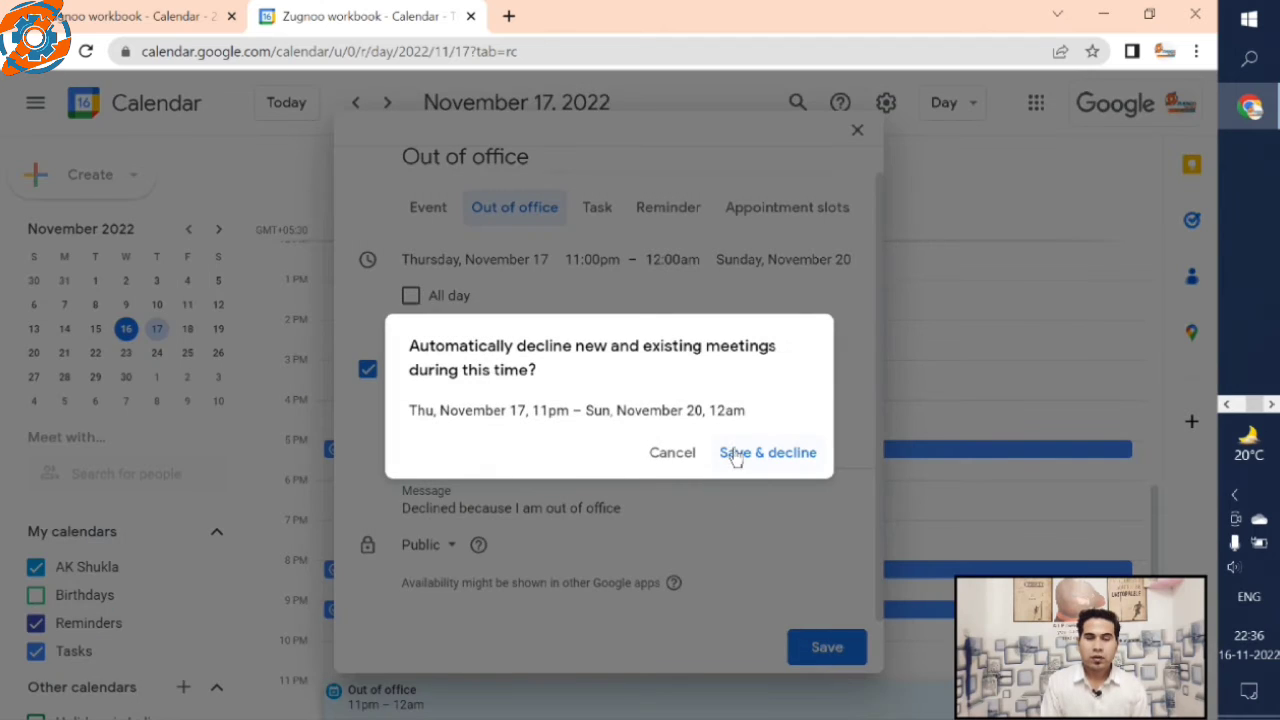
{"action": "left_click", "coordinate": [735, 454]}
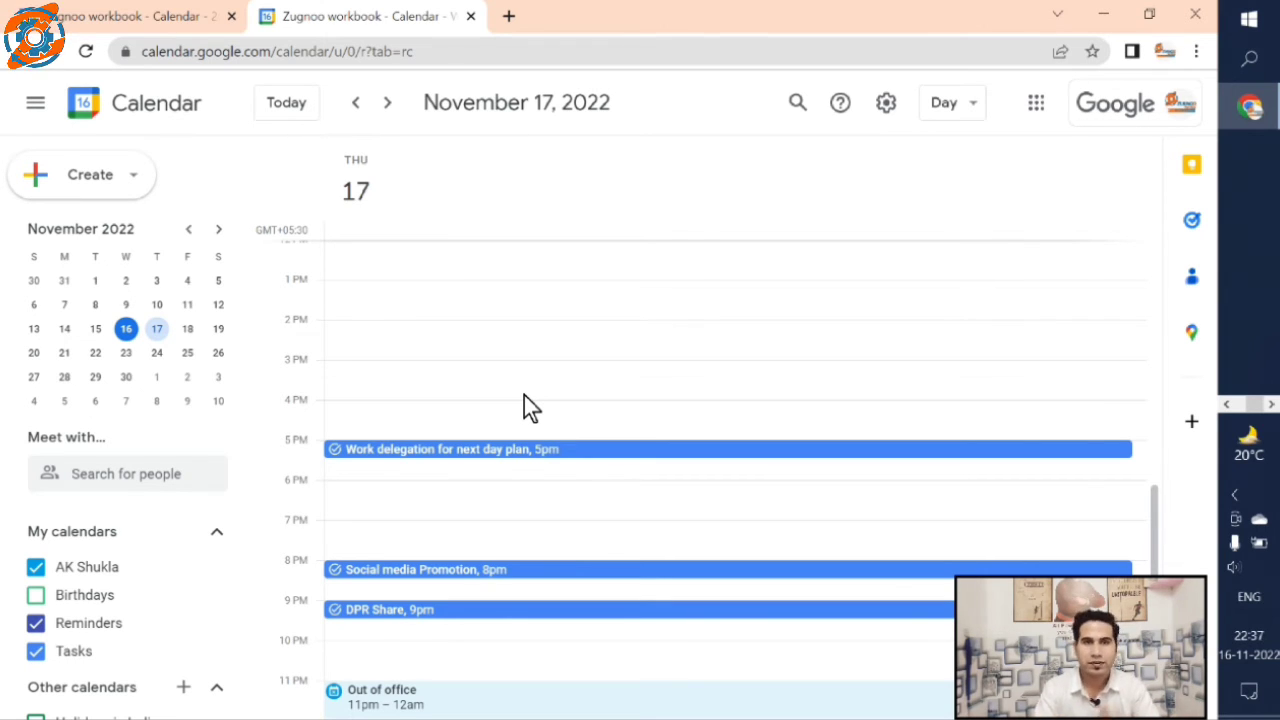
Start a new task titled "GST file"
{"action": "left_click", "coordinate": [57, 188]}
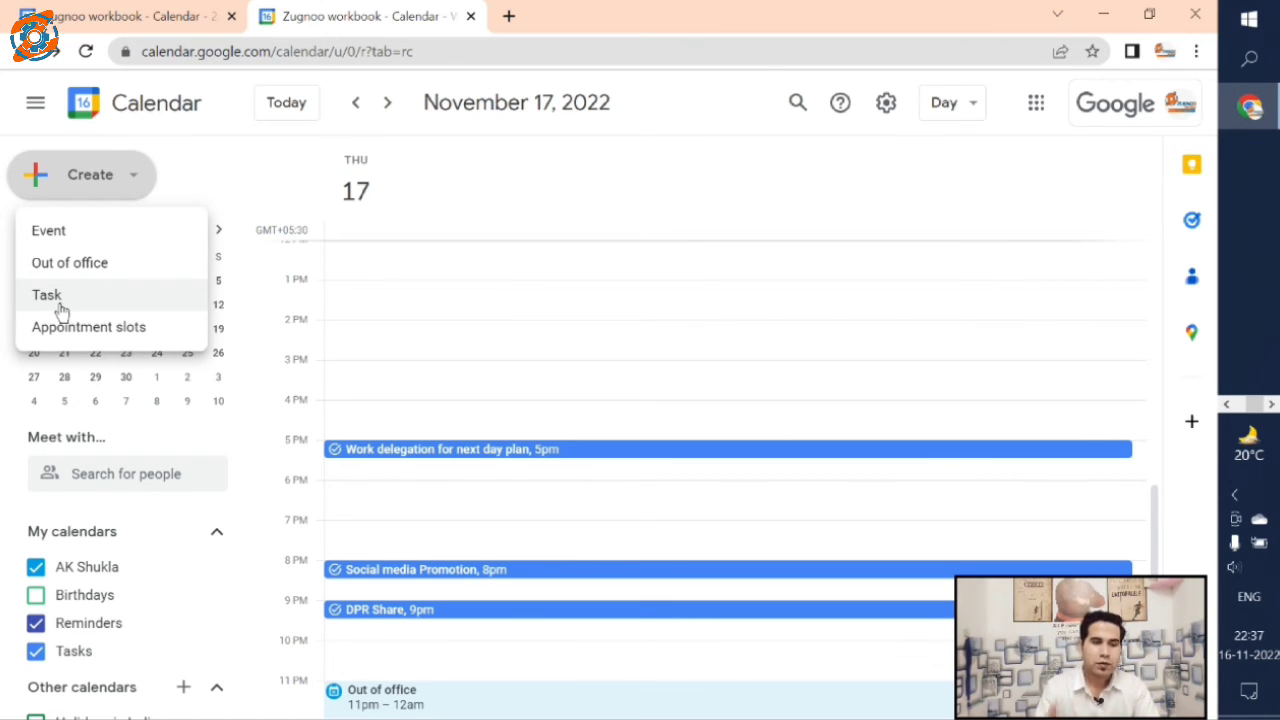
{"action": "left_click", "coordinate": [60, 306]}
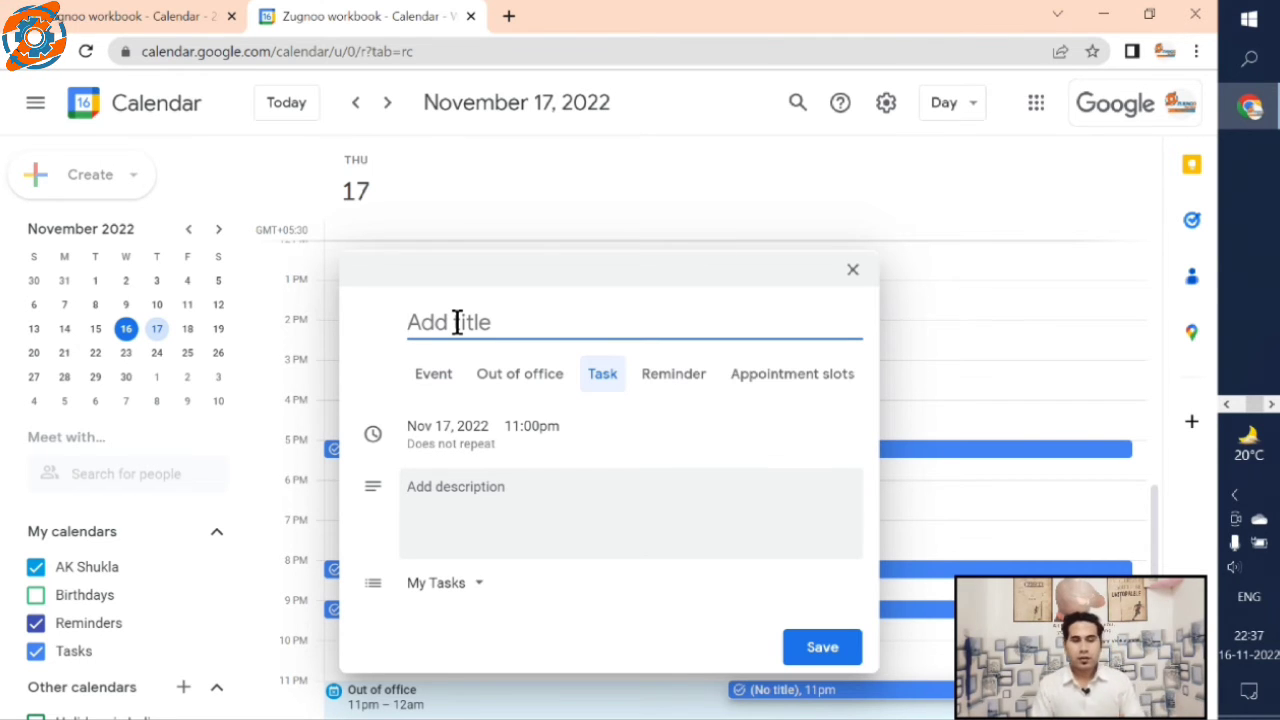
{"action": "type", "text": "GST file"}
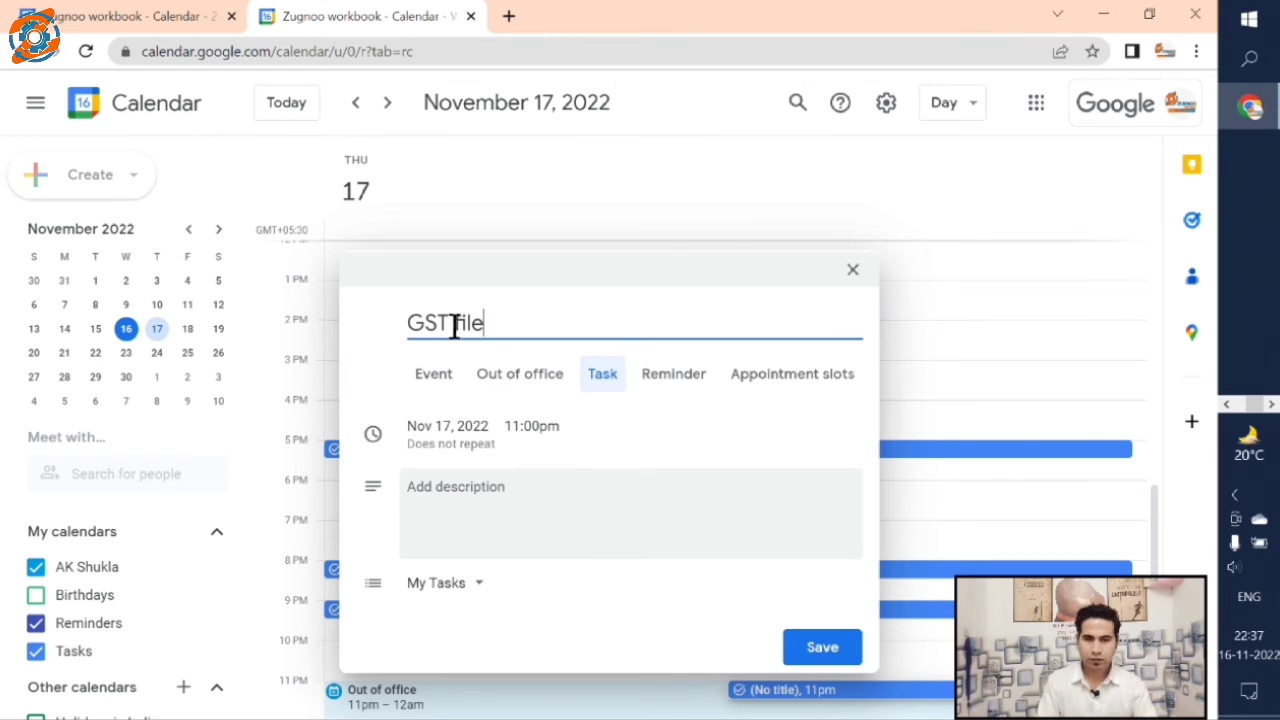
Set the GST file task's date to December 13, 2022
{"action": "left_click", "coordinate": [478, 437]}
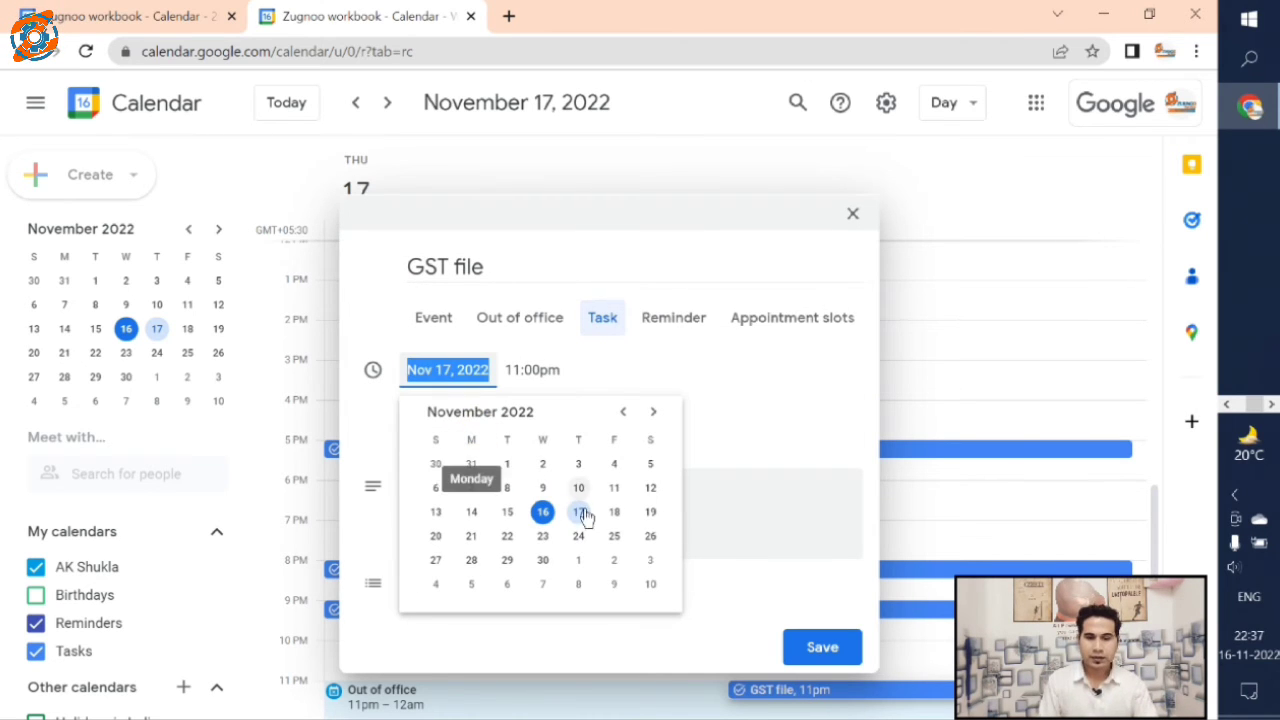
{"action": "left_click", "coordinate": [432, 516]}
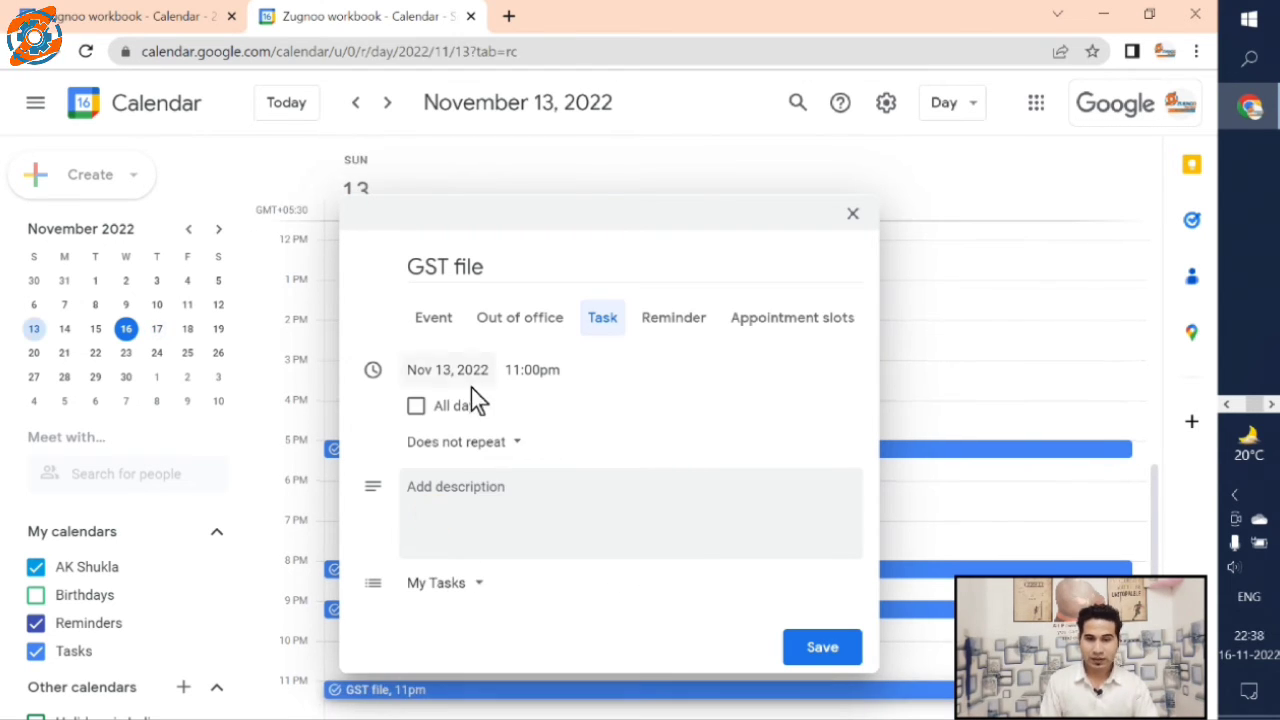
{"action": "left_click", "coordinate": [452, 368]}
{"action": "left_click", "coordinate": [652, 411]}
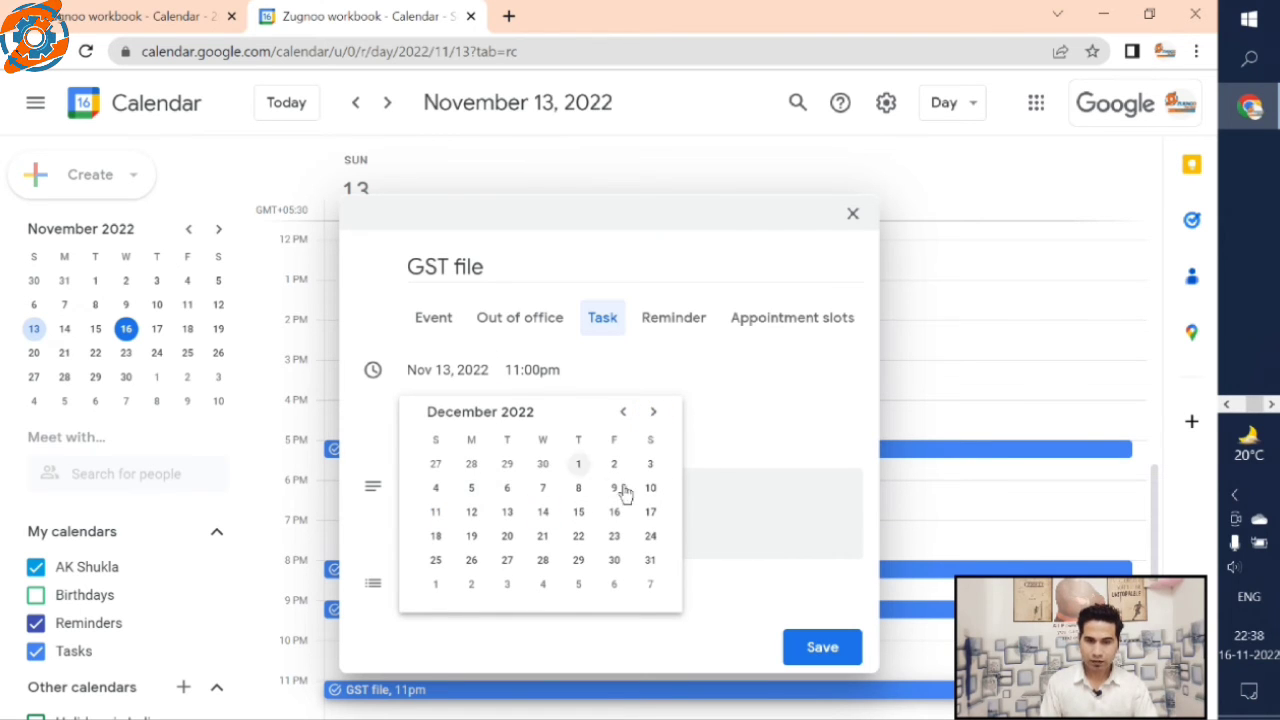
{"action": "left_click", "coordinate": [507, 511]}
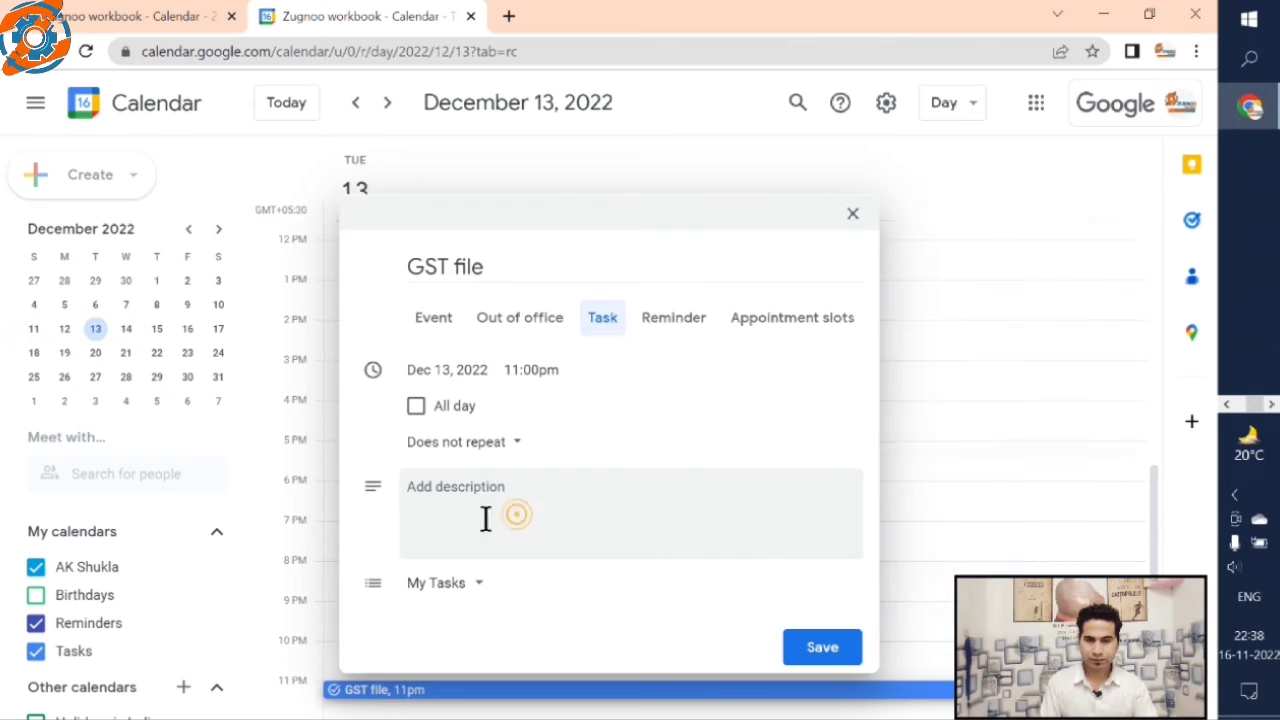
Make the task repeat monthly on the second Tuesday with the description "GST fileing" and save it
{"action": "left_click", "coordinate": [473, 442]}
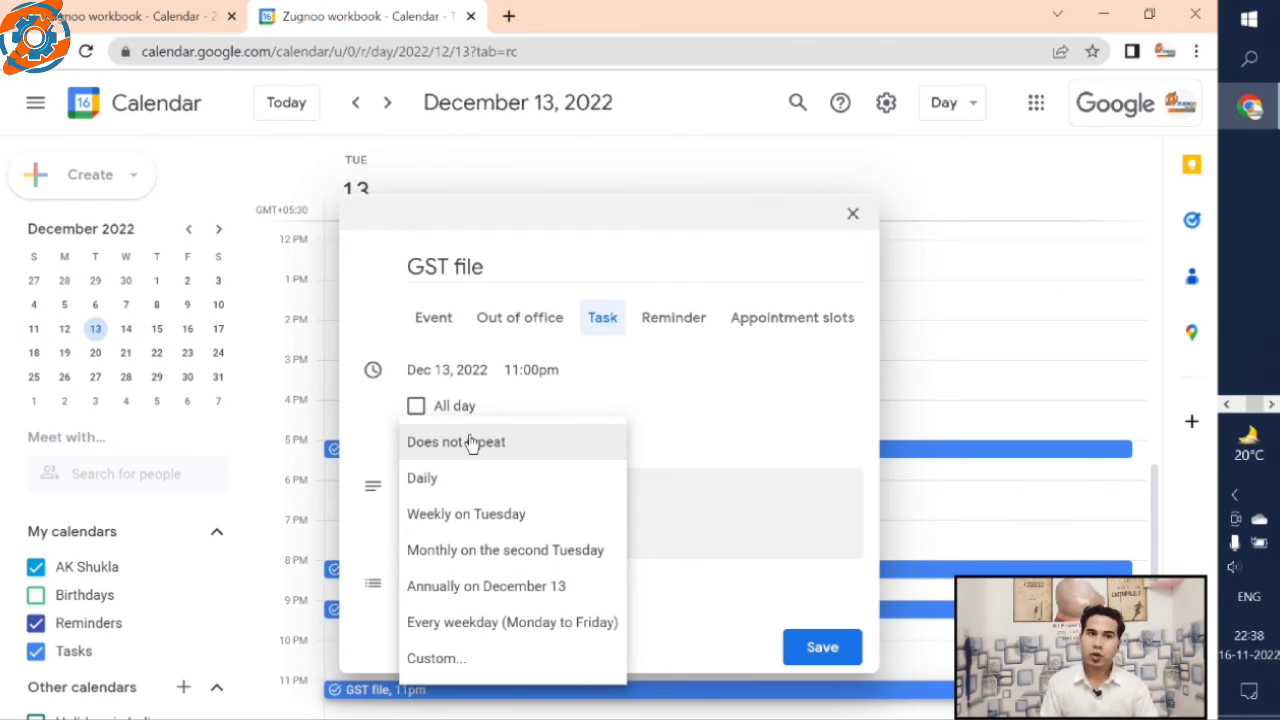
{"action": "left_click", "coordinate": [491, 568]}
{"action": "left_click", "coordinate": [437, 491]}
{"action": "type", "text": "GST fileing"}
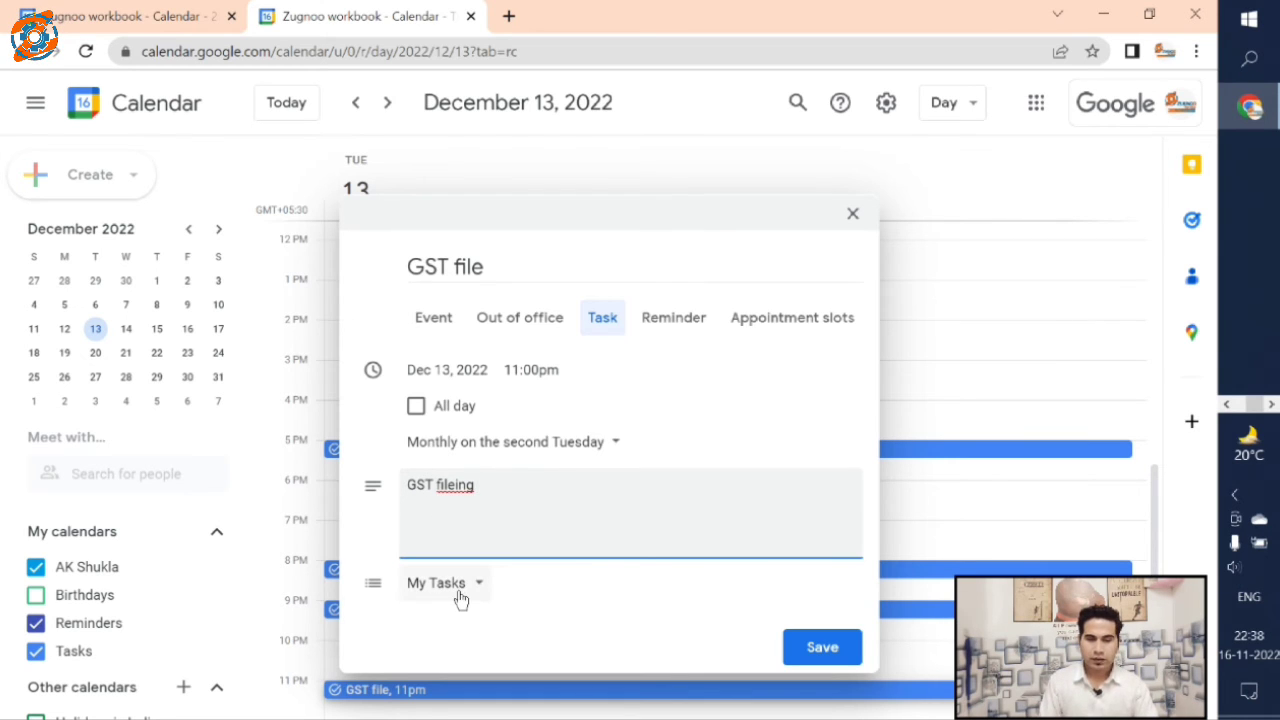
{"action": "left_click", "coordinate": [821, 647]}
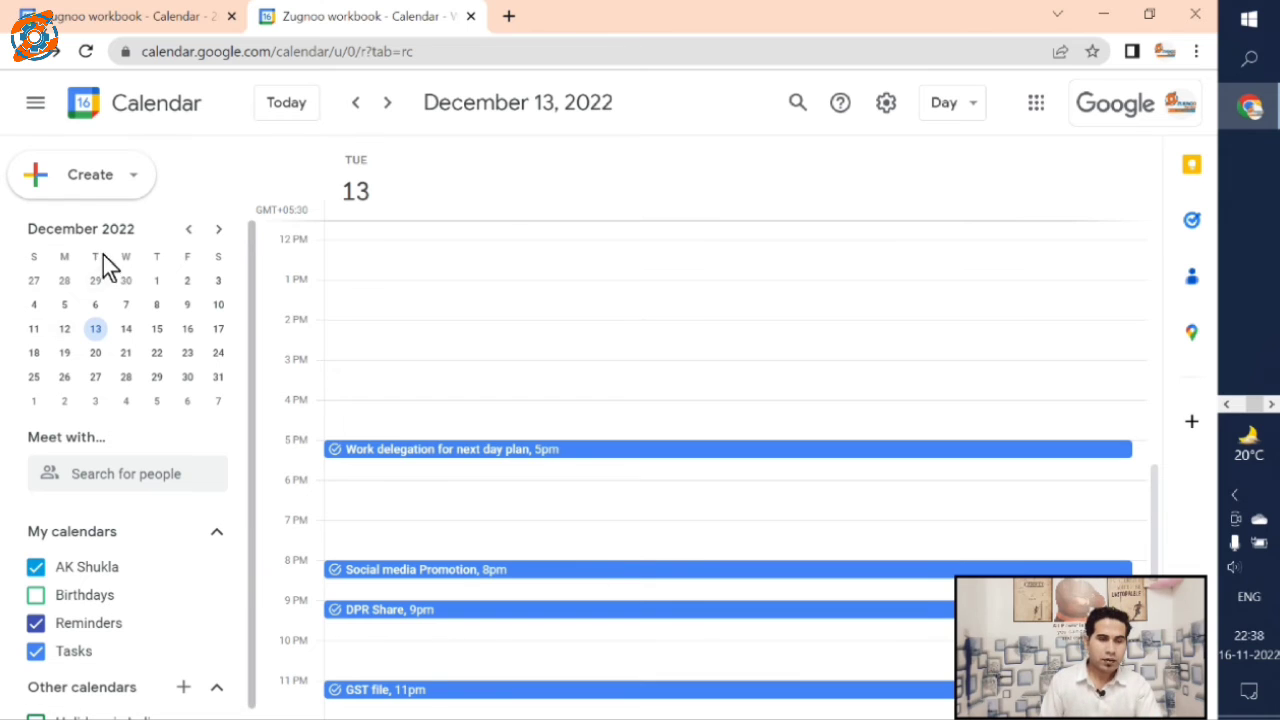
Start an appointment slots entry titled "Meeting"
{"action": "left_click", "coordinate": [116, 188]}
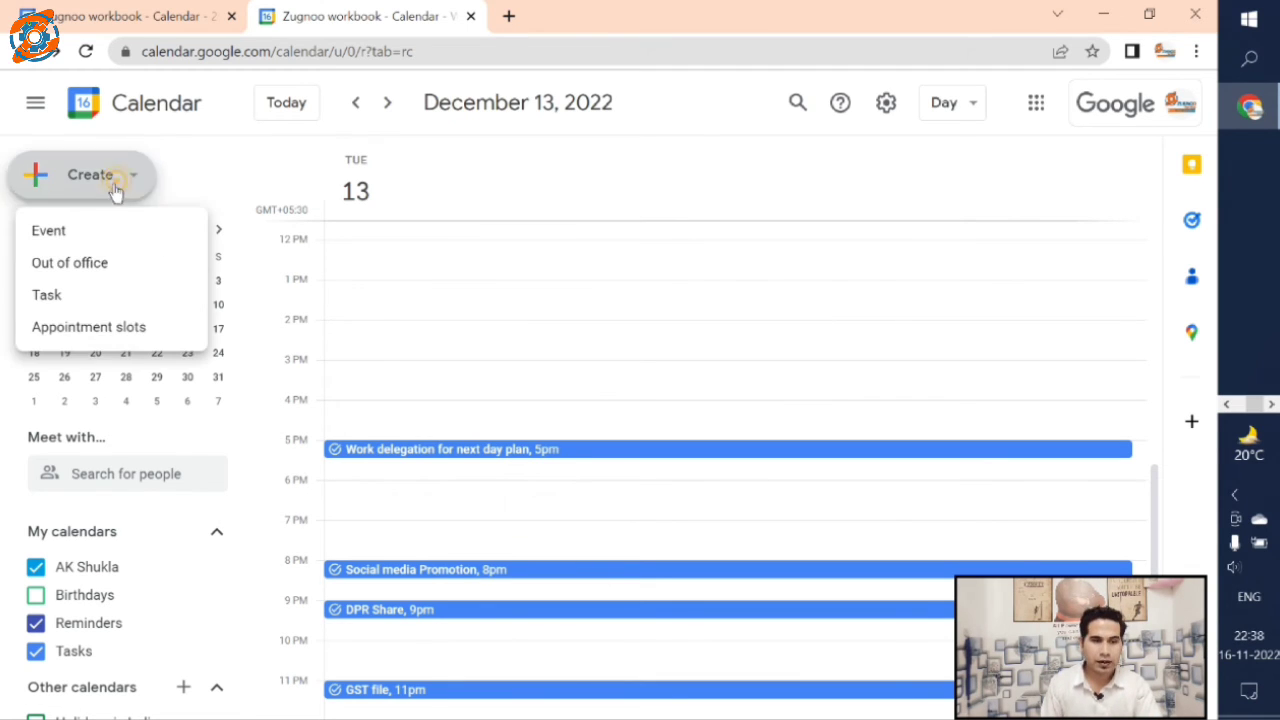
{"action": "left_click", "coordinate": [92, 328]}
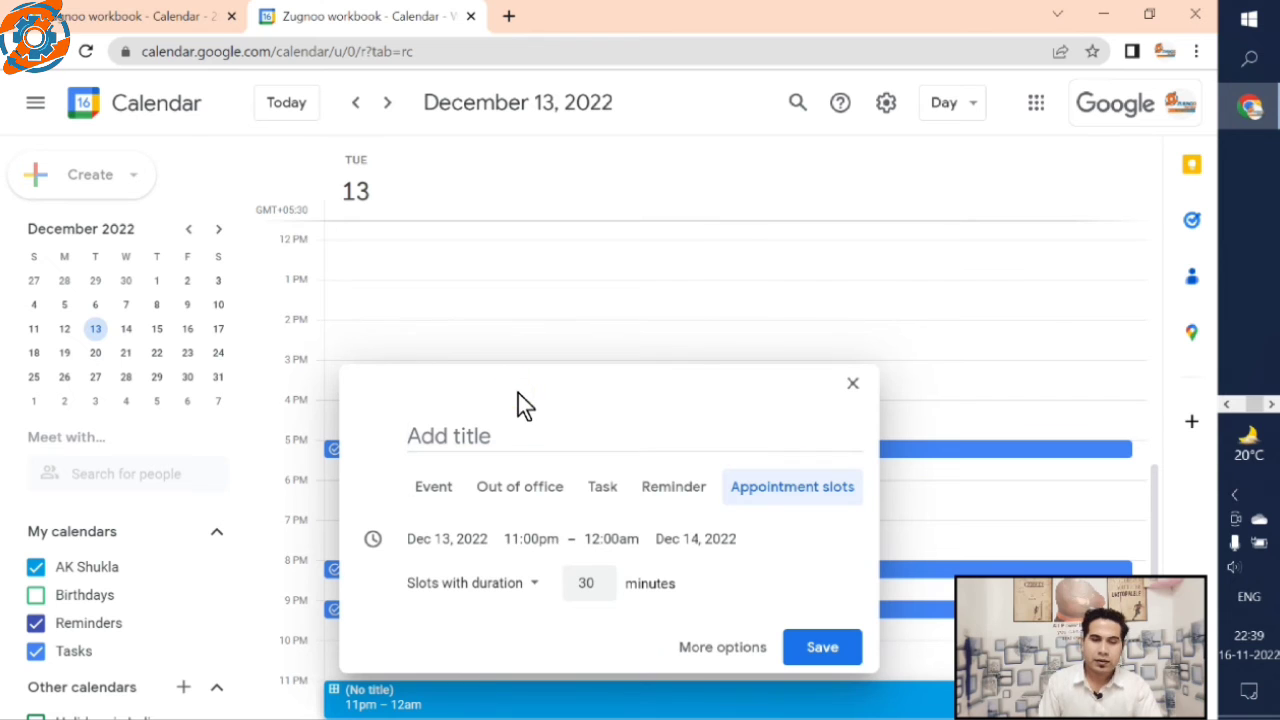
{"action": "type", "text": "Me"}
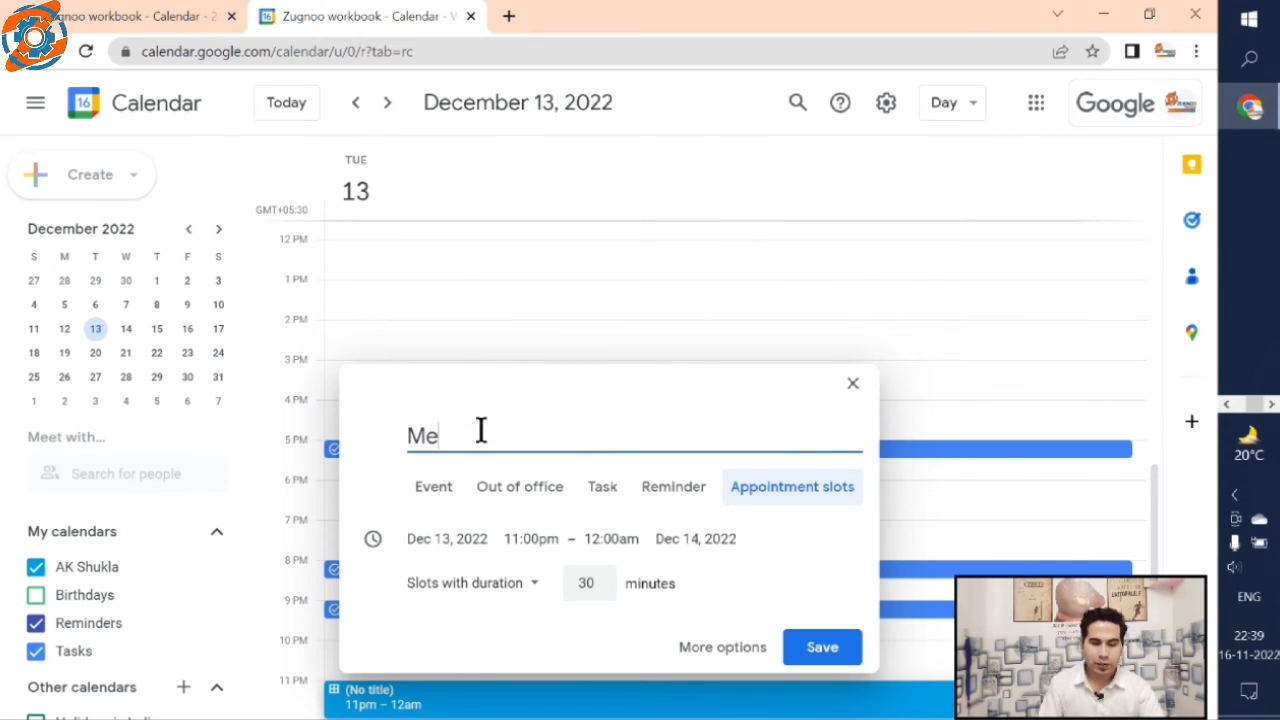
{"action": "type", "text": "eting"}
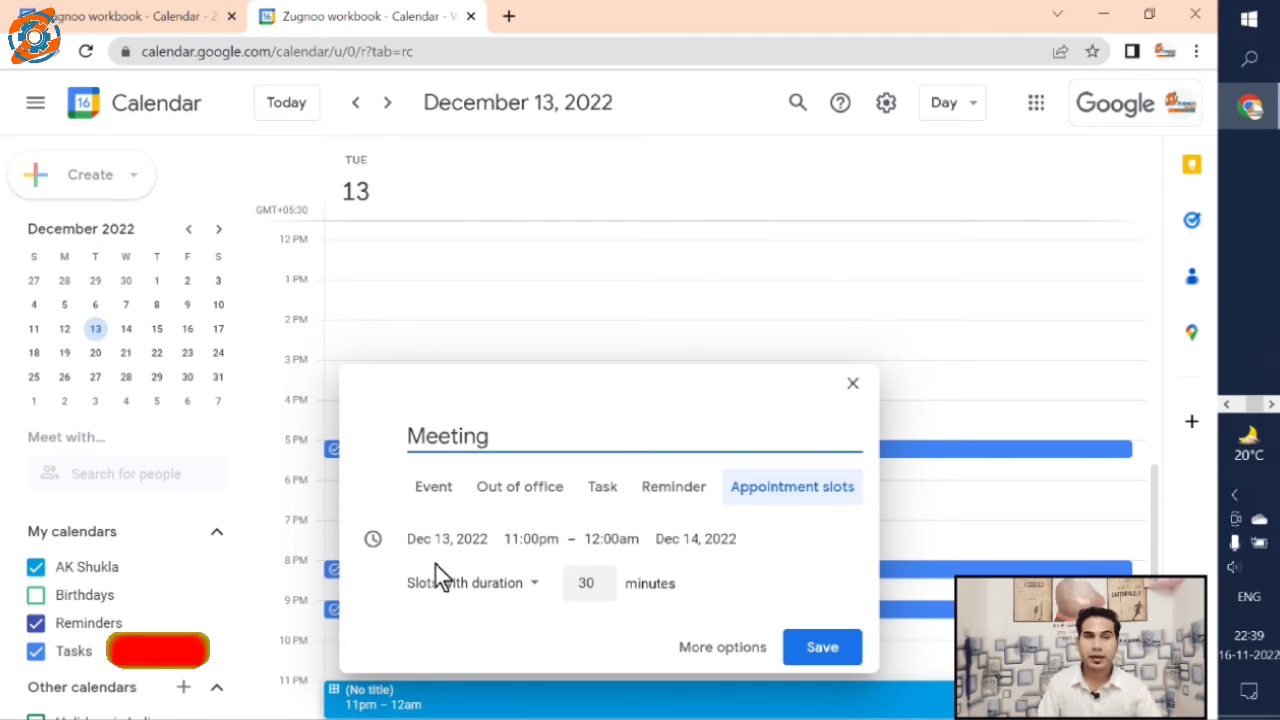
Set the Meeting slots' start date to December 14, 2022 and check the available start and end times
{"action": "left_click", "coordinate": [453, 541]}
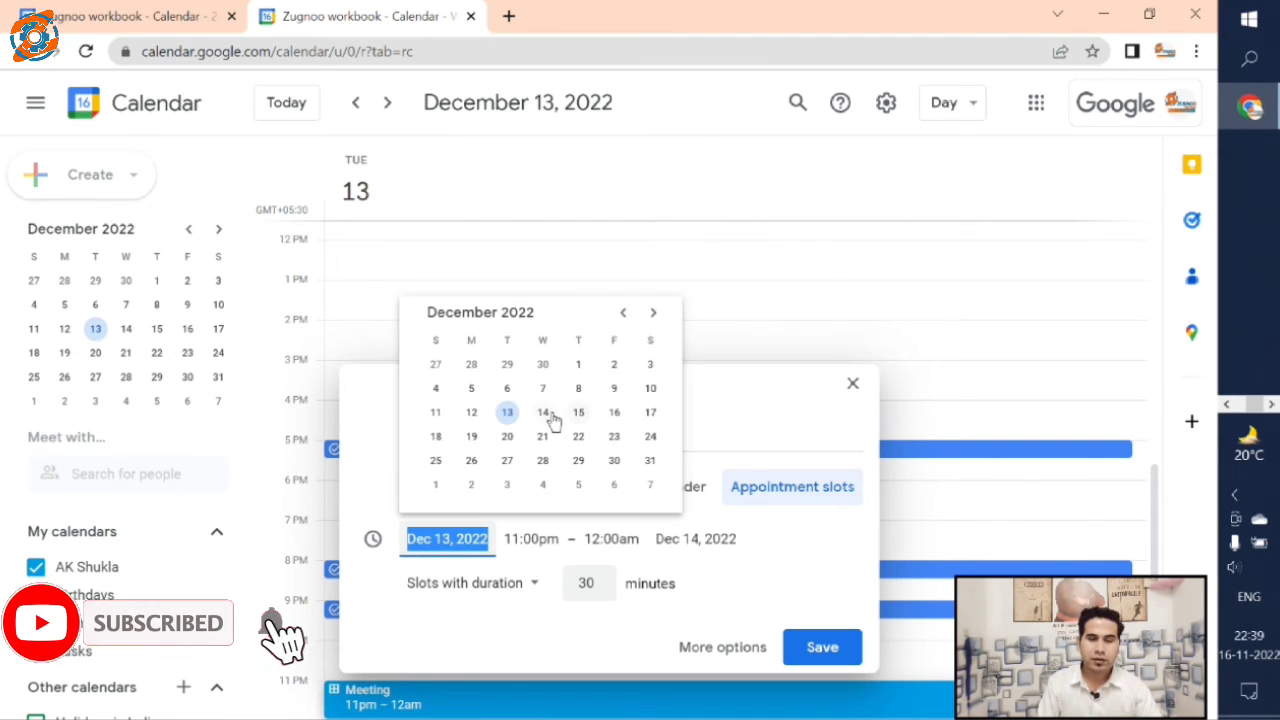
{"action": "left_click", "coordinate": [548, 415]}
{"action": "left_click", "coordinate": [531, 540]}
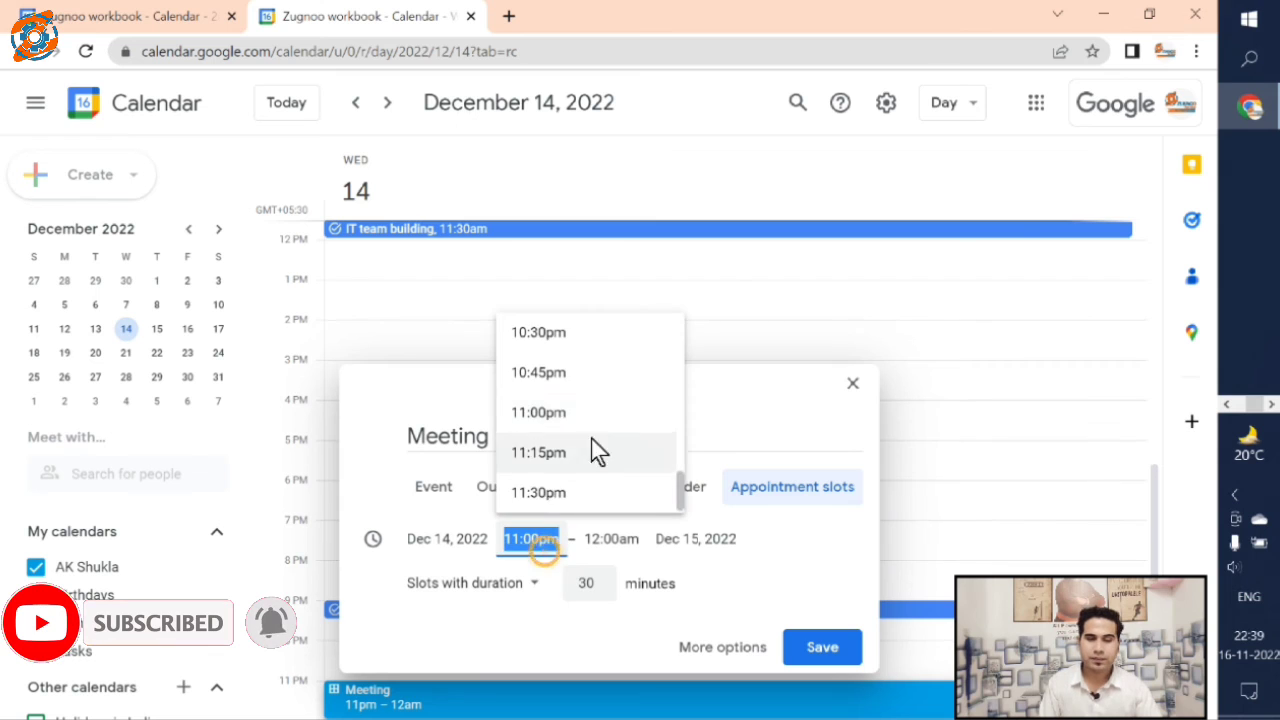
{"action": "left_click", "coordinate": [609, 541]}
Set the appointment slot duration to 2 minutes and save the Meeting slots
{"action": "left_click", "coordinate": [589, 586]}
{"action": "left_click", "coordinate": [589, 592]}
{"action": "key", "text": "BackSpace"}
{"action": "type", "text": "1"}
{"action": "key", "text": "BackSpace"}
{"action": "type", "text": "2"}
{"action": "left_click", "coordinate": [815, 650]}
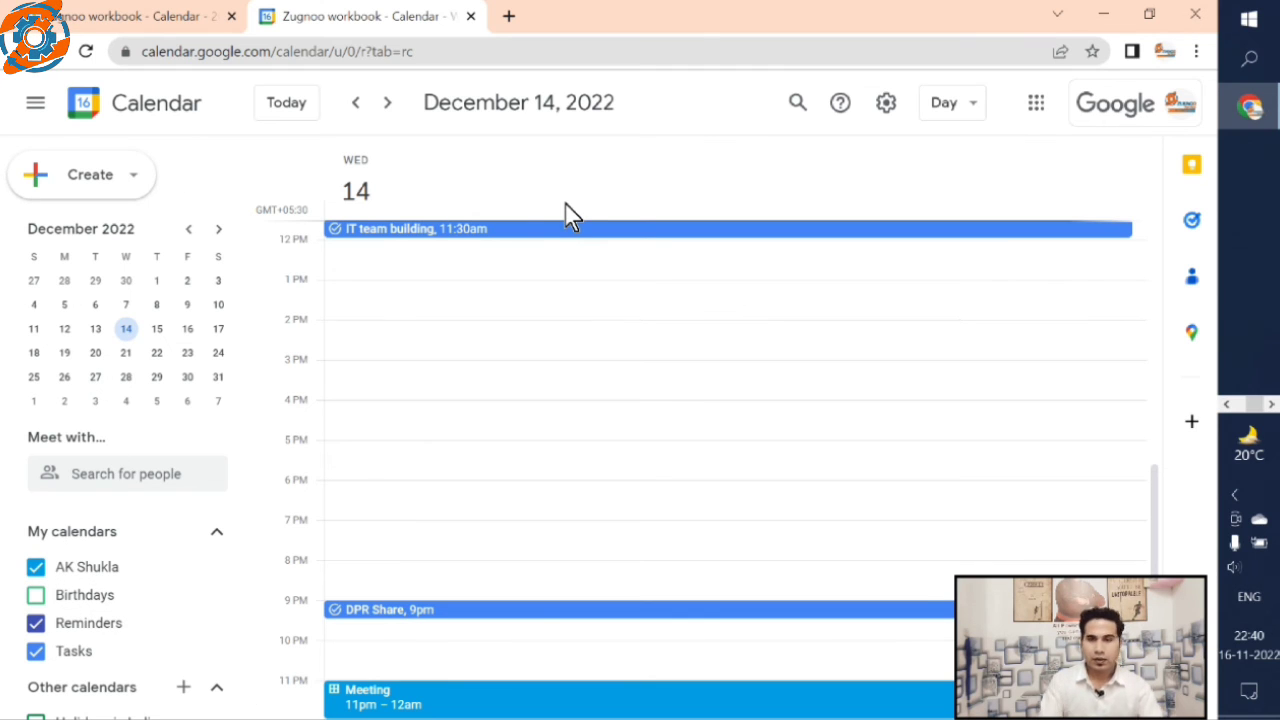
Switch the calendar to the Schedule view and look over the December 2022 entries
{"action": "left_click", "coordinate": [955, 106]}
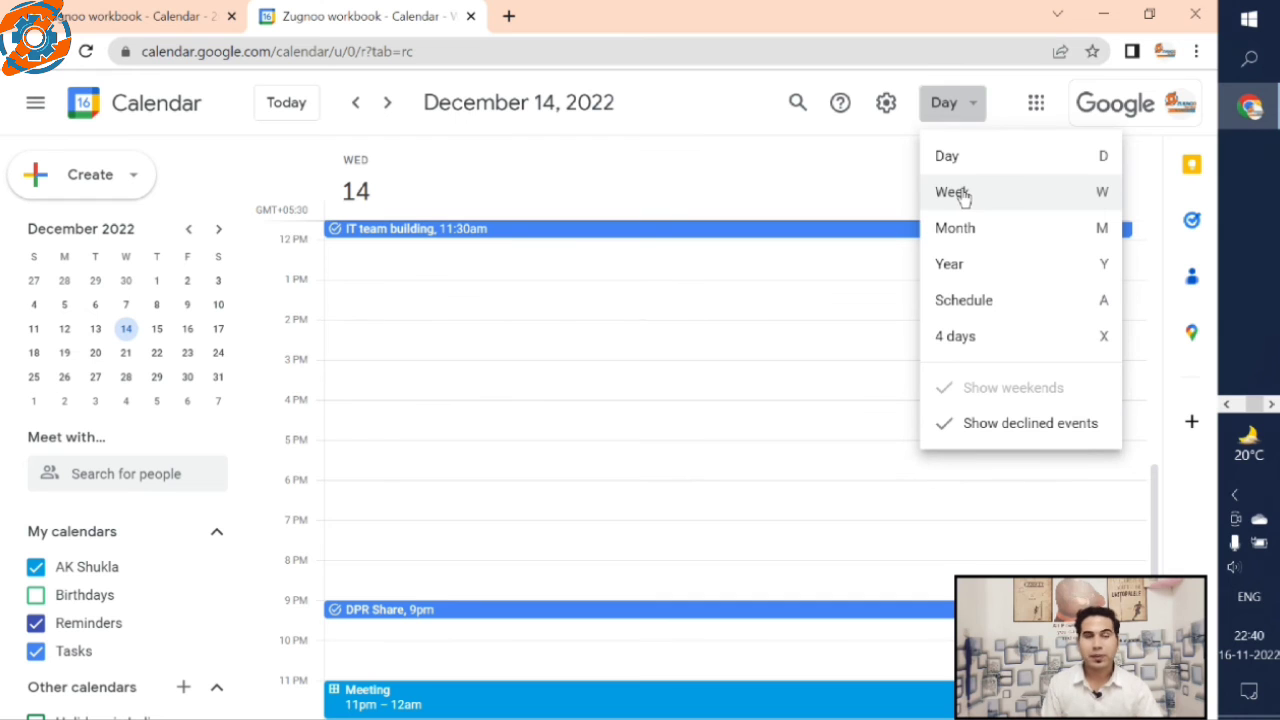
{"action": "left_click", "coordinate": [968, 304]}
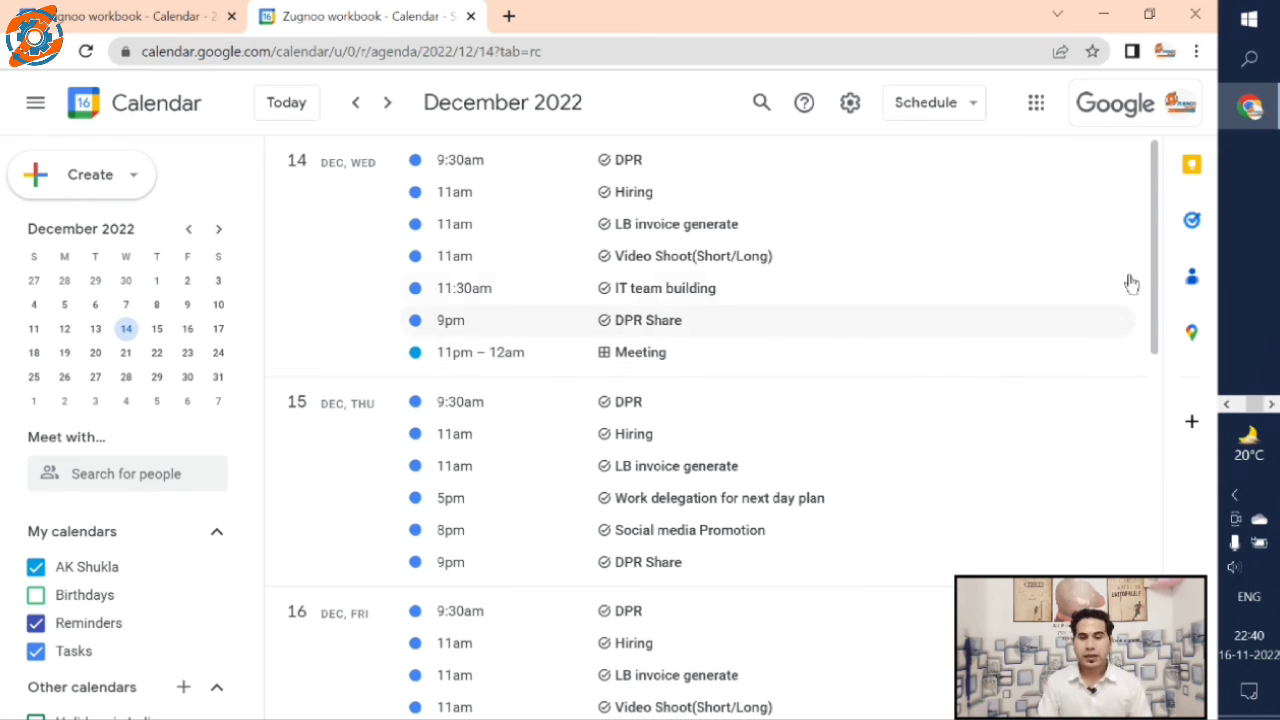
{"action": "left_click_drag", "start_coordinate": [1156, 199], "coordinate": [1159, 137]}
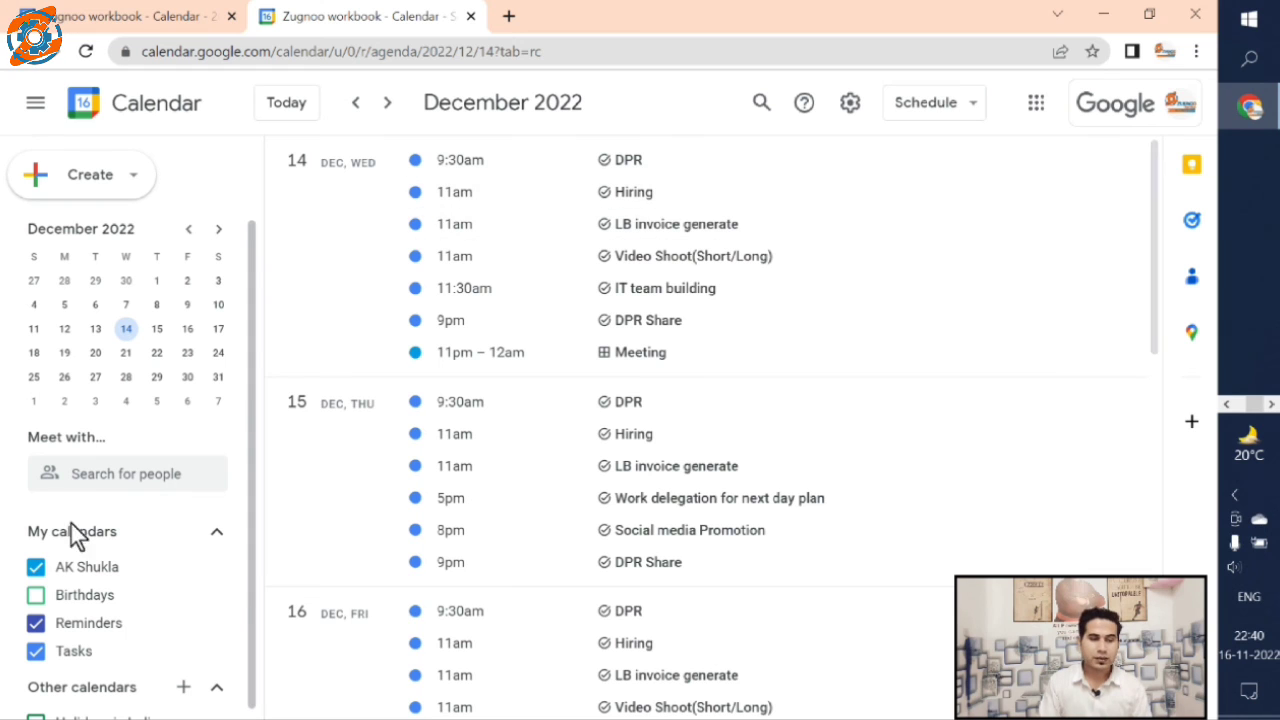
{"action": "left_click", "coordinate": [23, 543]}
{"action": "left_click", "coordinate": [60, 546]}
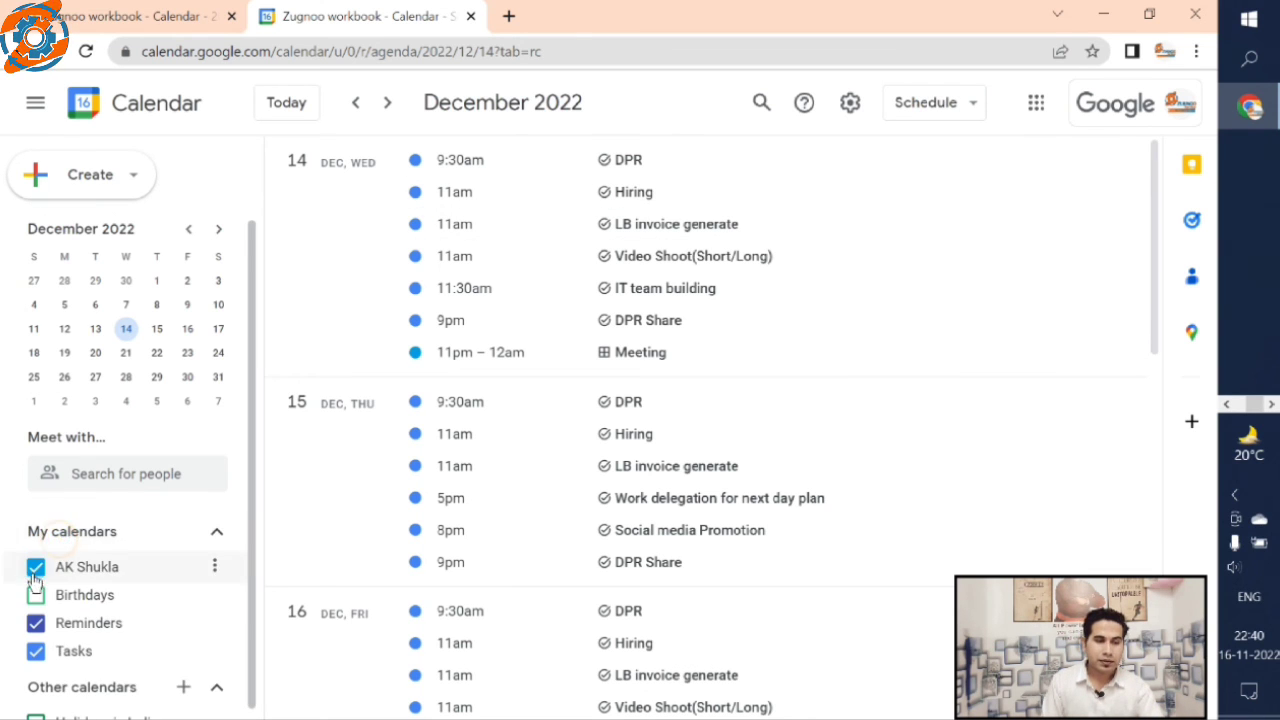
{"action": "left_click", "coordinate": [36, 595]}
{"action": "left_click", "coordinate": [36, 596]}
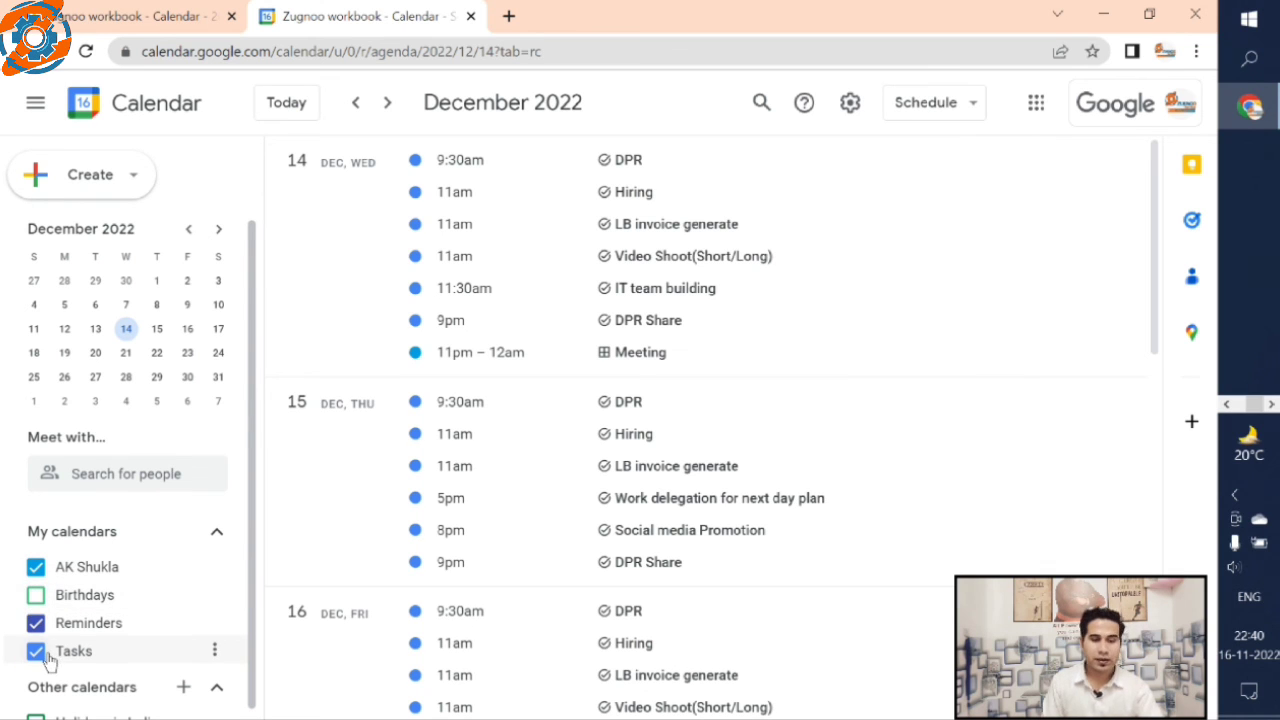
Hide the account owner's calendar and the Reminders calendar from the schedule
{"action": "left_click", "coordinate": [36, 567]}
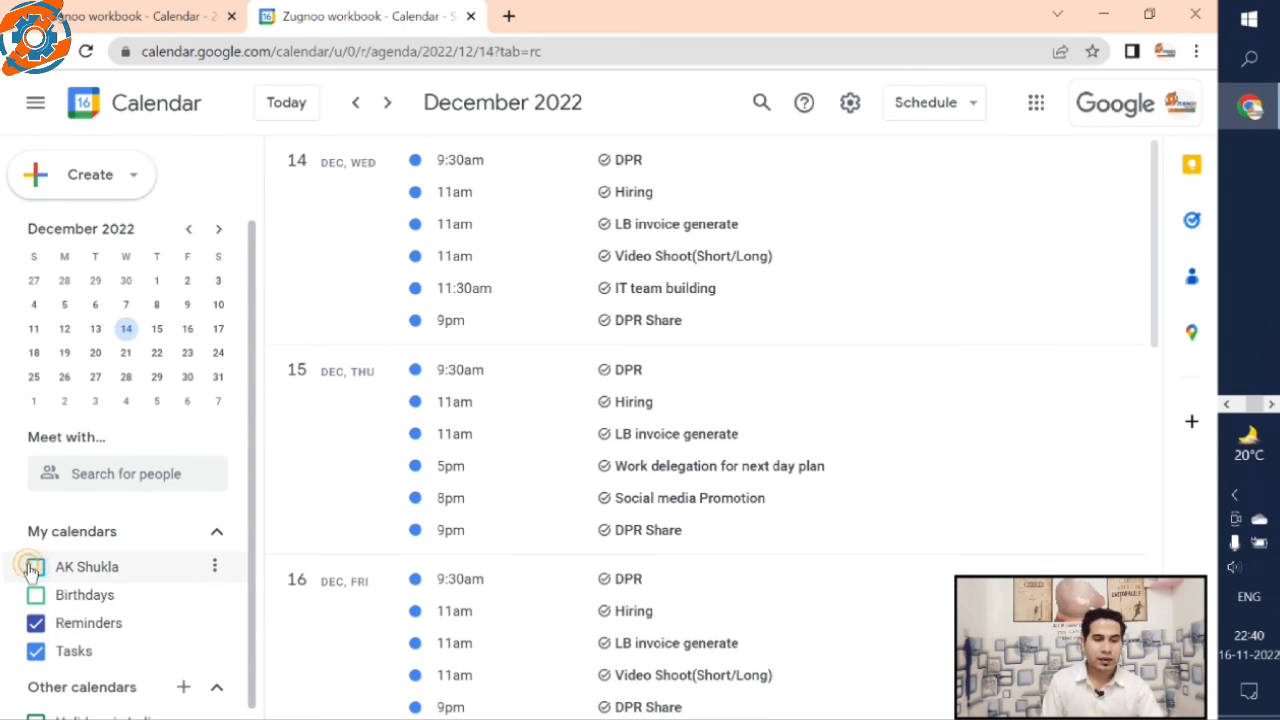
{"action": "left_click", "coordinate": [36, 623]}
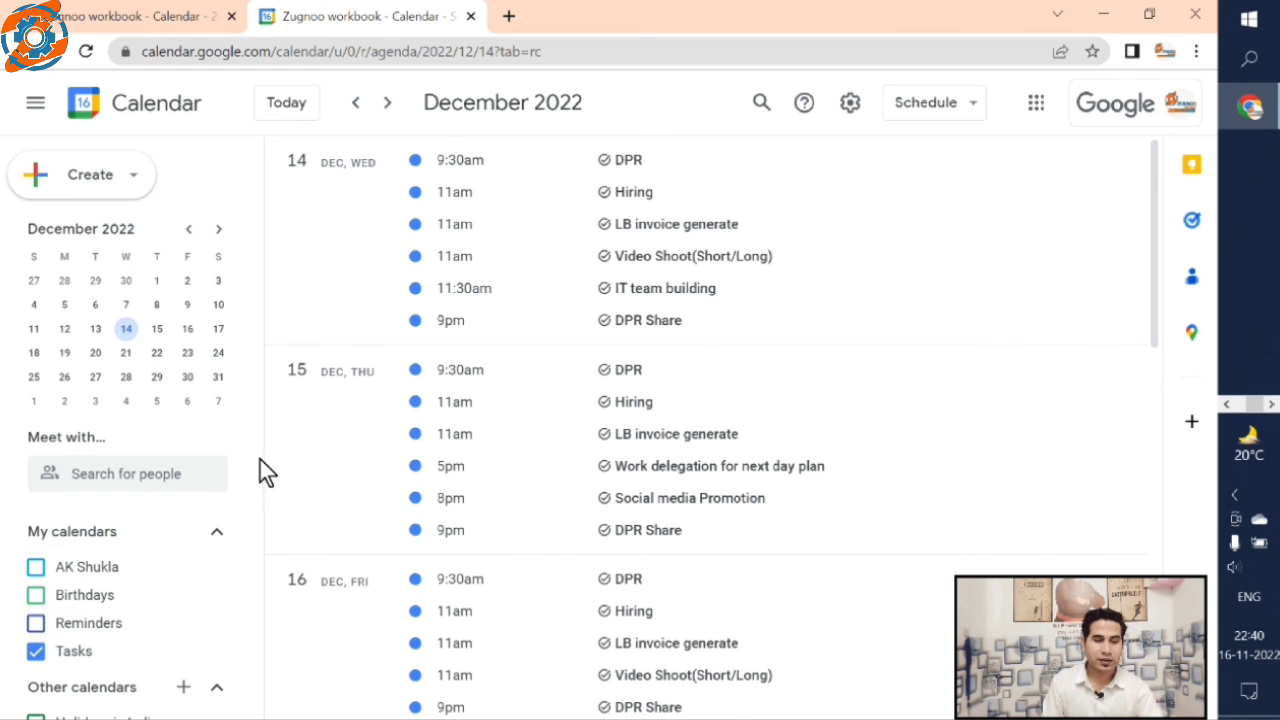
{"action": "left_click_drag", "start_coordinate": [249, 454], "coordinate": [254, 522]}
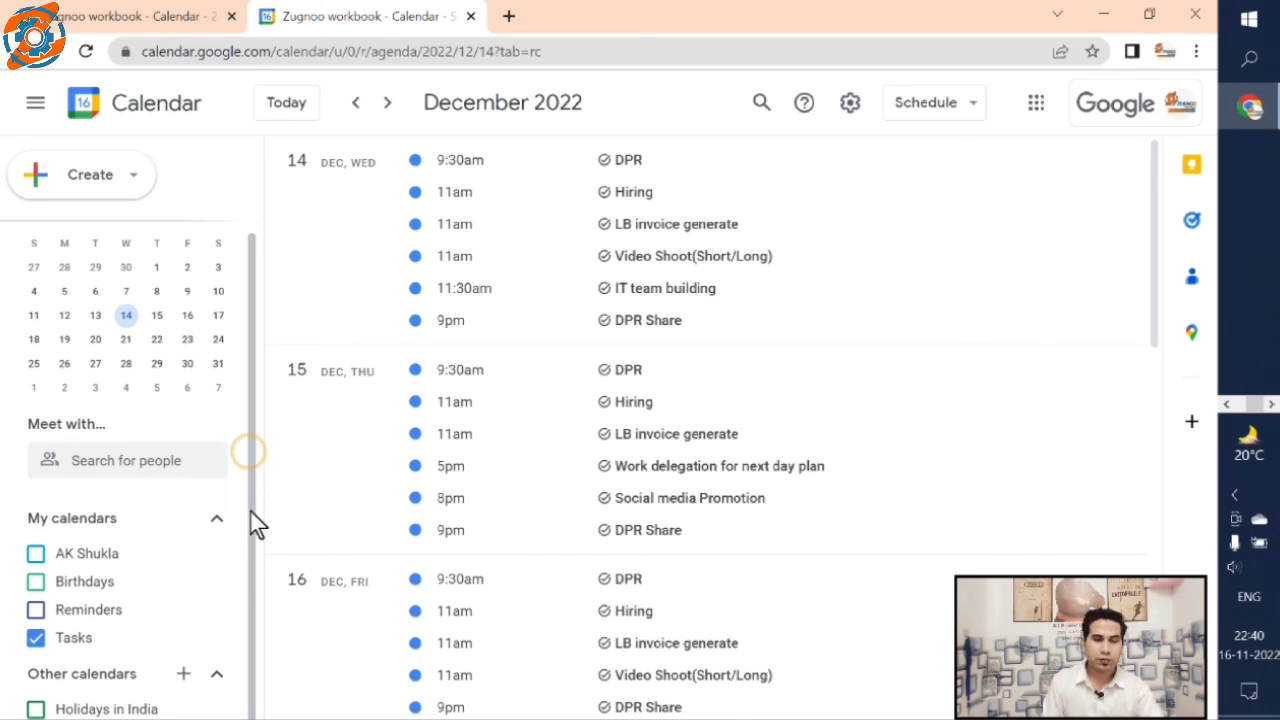
Return to the Day view and show the Reminders and Birthdays calendars, then try toggling Holidays in India
{"action": "left_click", "coordinate": [945, 108]}
{"action": "left_click", "coordinate": [918, 157]}
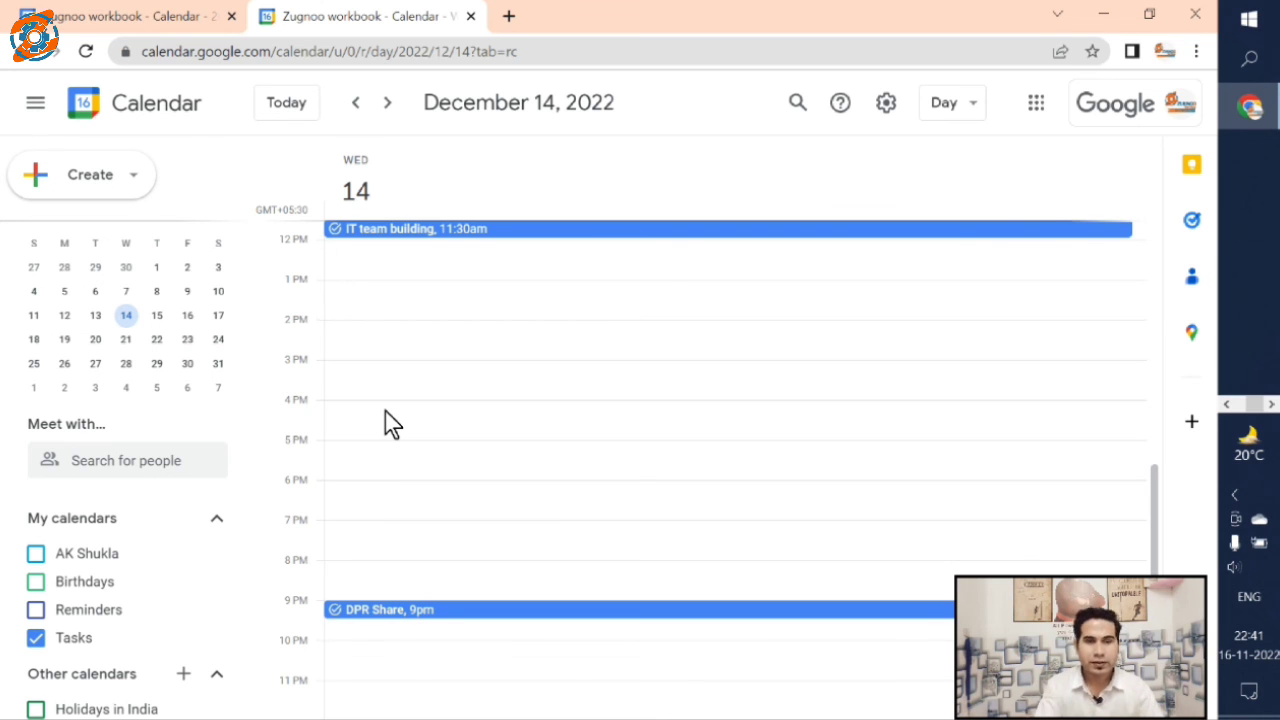
{"action": "left_click", "coordinate": [37, 610]}
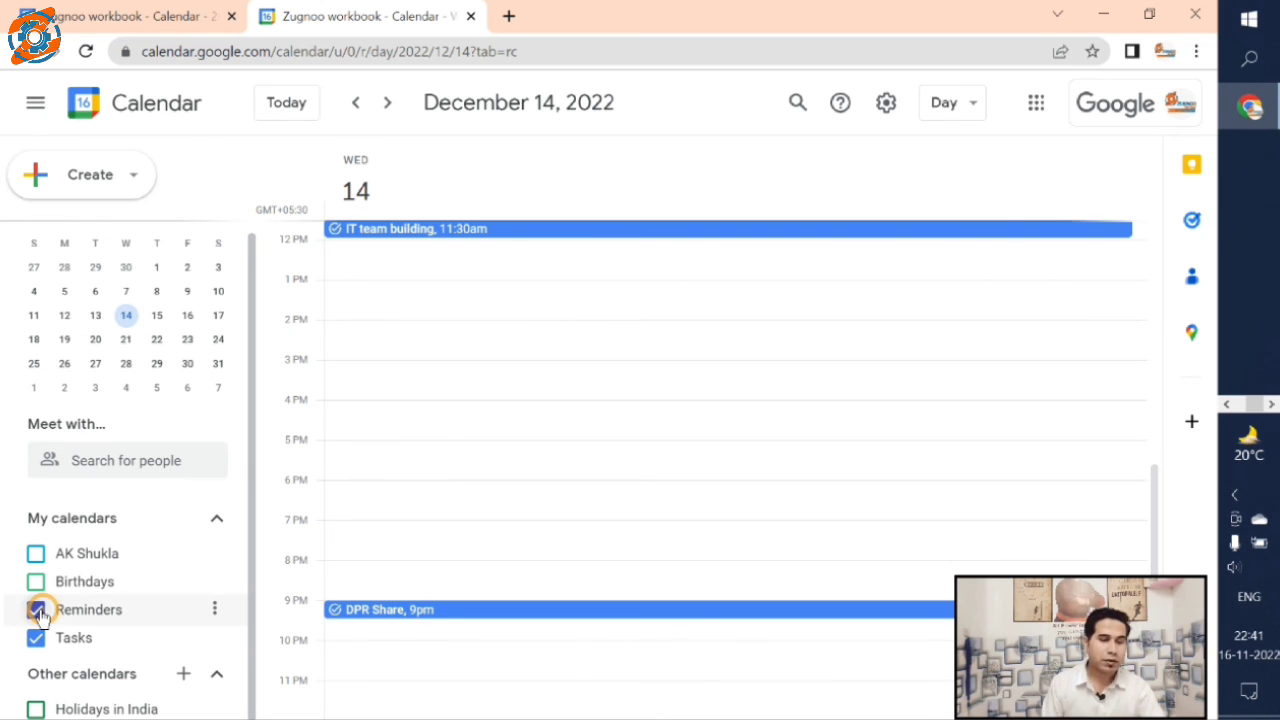
{"action": "left_click", "coordinate": [37, 581]}
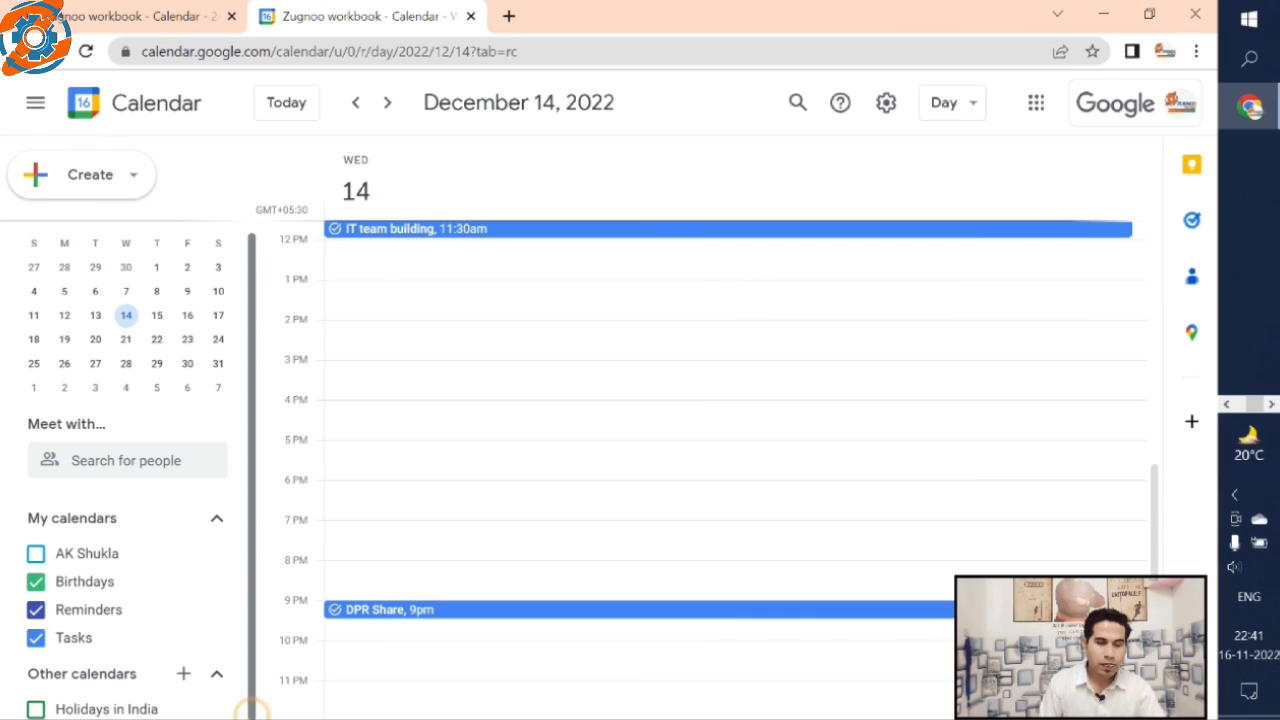
{"action": "left_click", "coordinate": [35, 709]}
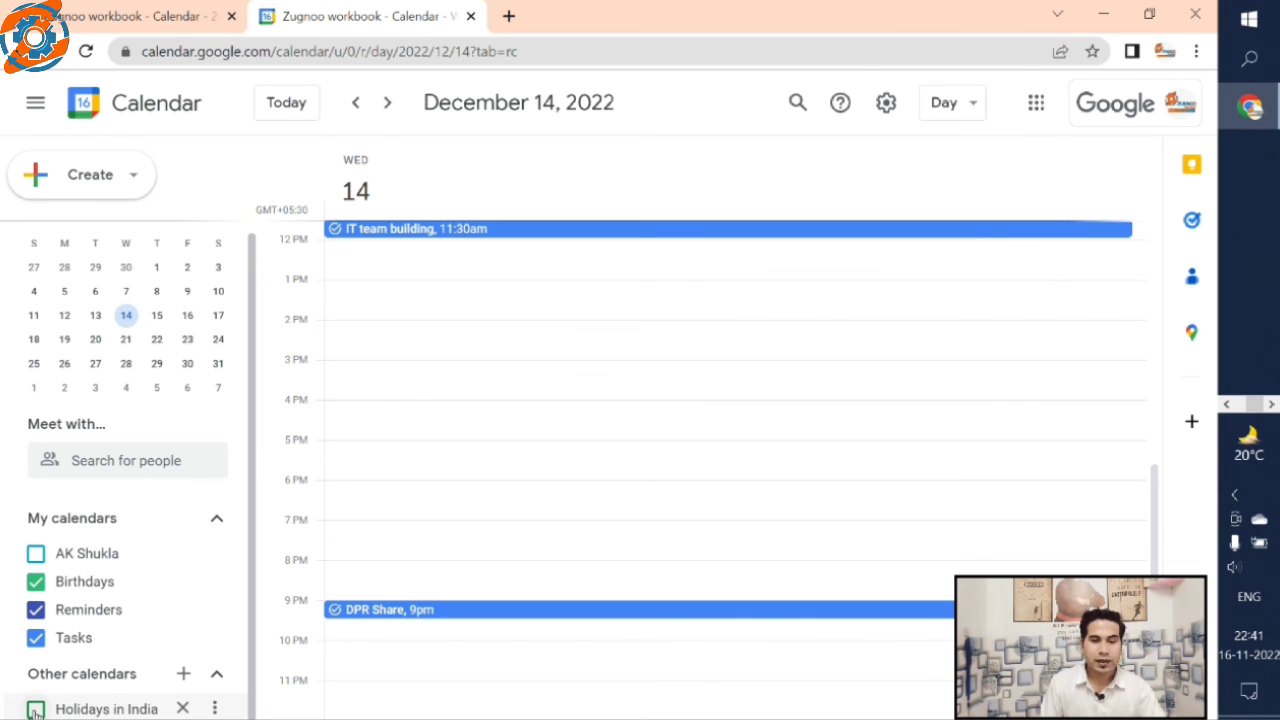